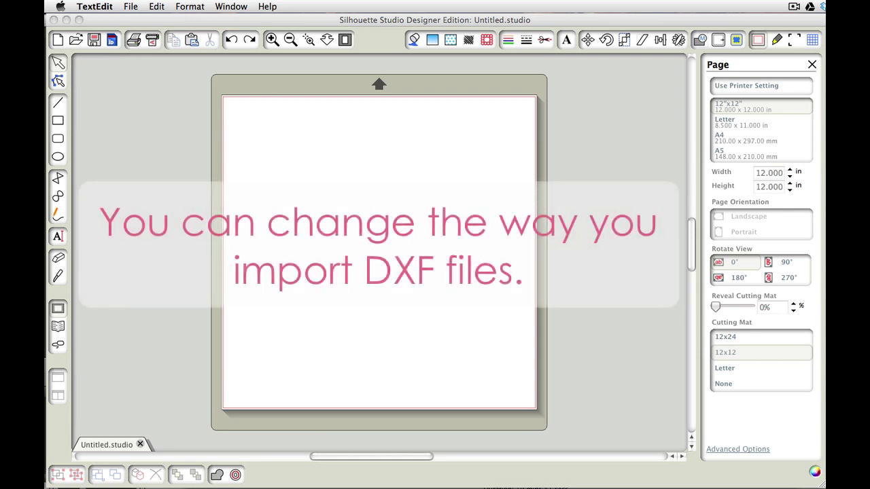
Bring the Silhouette Studio window with the blank Untitled.studio document to the front.
{"action": "left_click", "coordinate": [170, 19]}
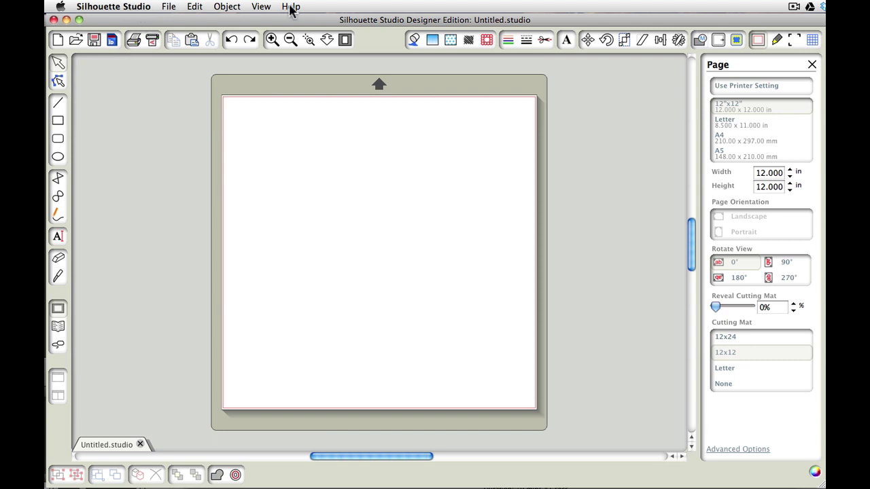
Set the Import Options DXF Document Position preference to Fit to Page and confirm.
{"action": "left_click", "coordinate": [124, 11]}
{"action": "left_click", "coordinate": [129, 32]}
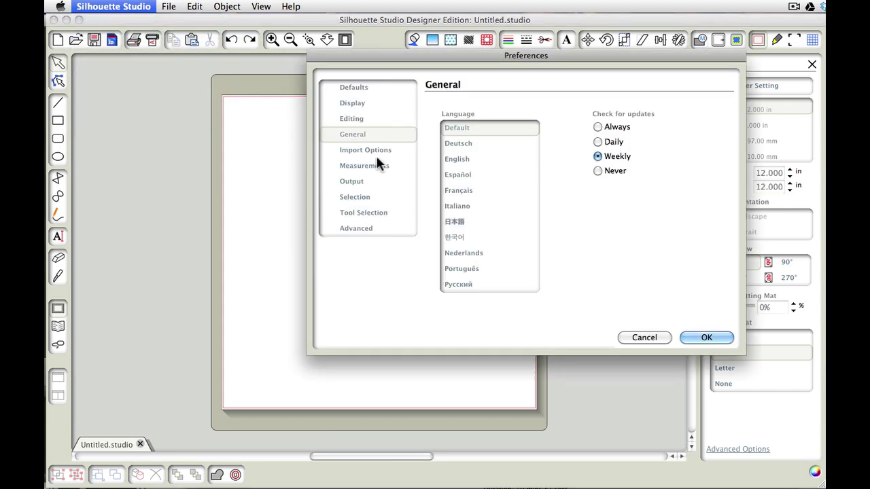
{"action": "left_click", "coordinate": [383, 149]}
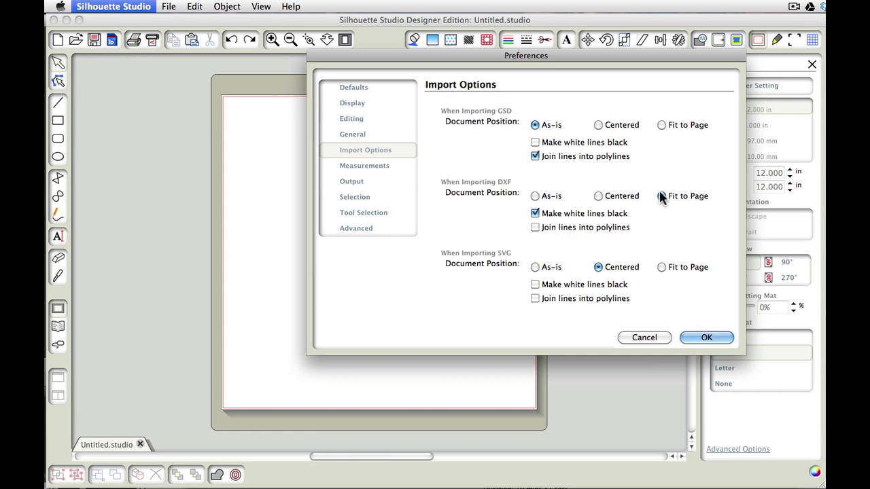
{"action": "left_click", "coordinate": [661, 195]}
{"action": "left_click", "coordinate": [700, 337]}
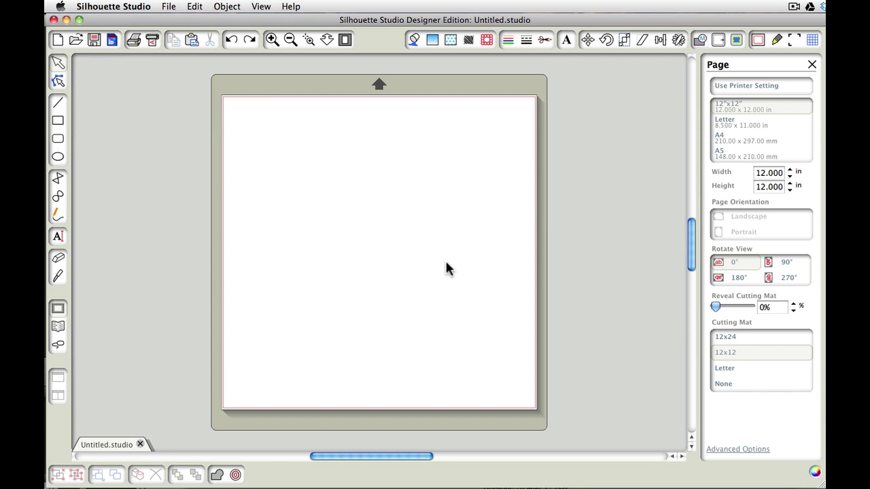
{"action": "left_click", "coordinate": [168, 7]}
{"action": "mouse_move", "coordinate": [144, 9]}
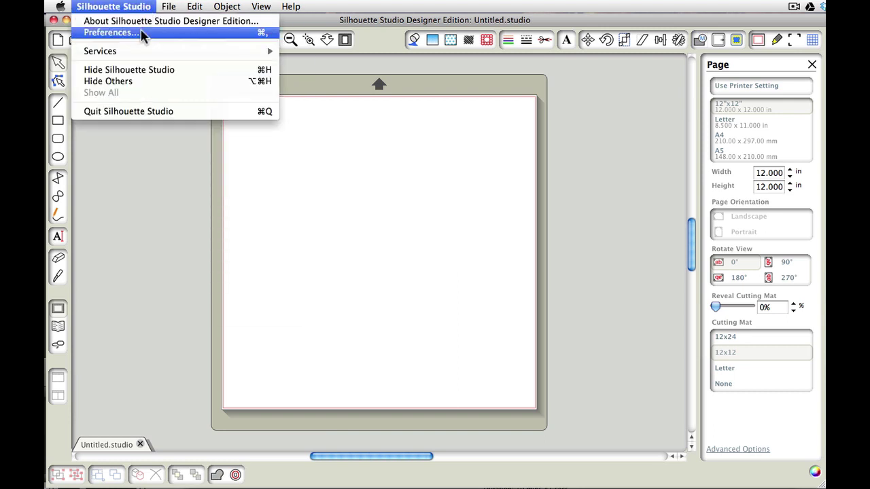
{"action": "left_click", "coordinate": [142, 33]}
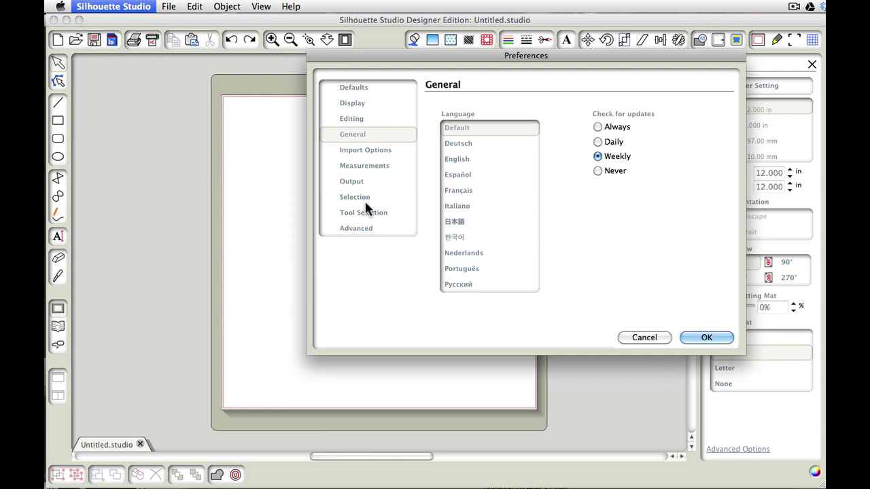
{"action": "left_click", "coordinate": [374, 197]}
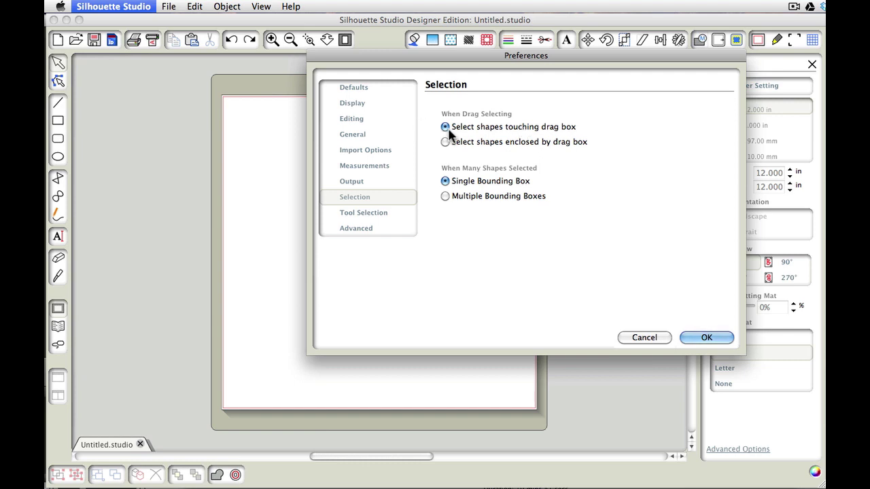
{"action": "left_click", "coordinate": [709, 337]}
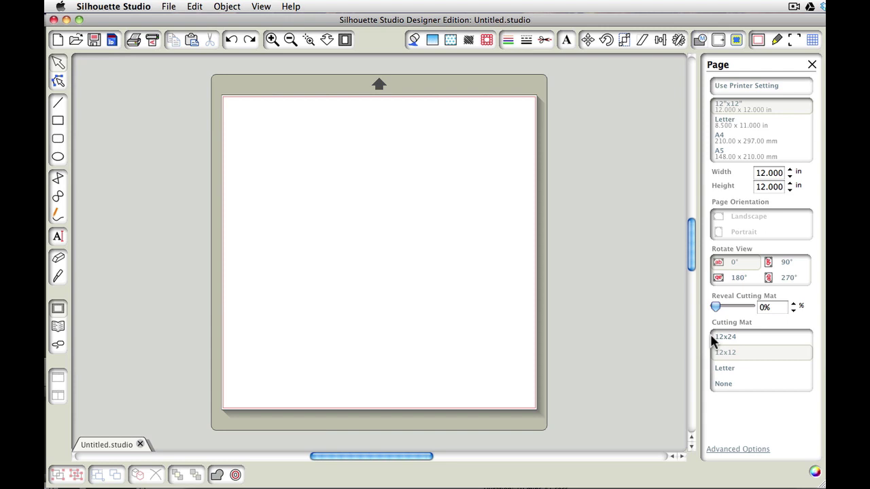
Switch to Finder showing the DXF folder of journal card and recipe files.
{"action": "key", "text": "super+Tab"}
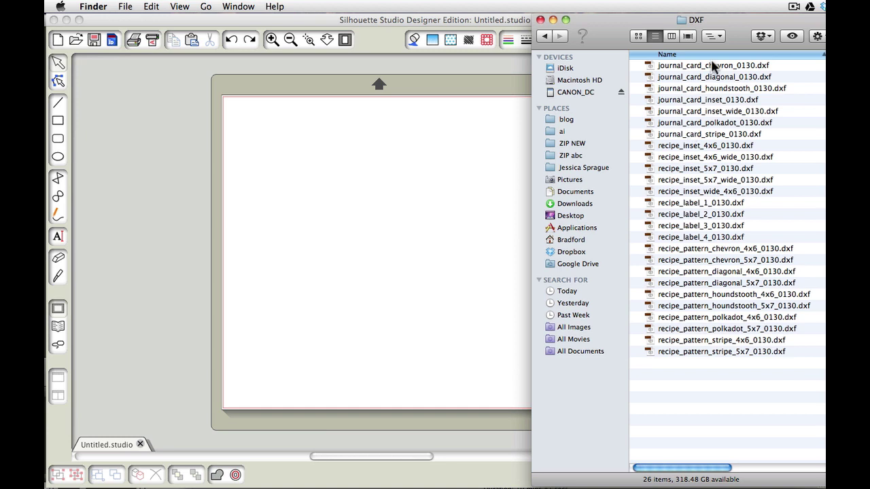
Select recipe_inset_4x6_wide_0130.dxf, recipe_pattern_houndstooth_4x6_0130.dxf and recipe_label_1_0130.dxf together.
{"action": "left_click", "coordinate": [717, 161]}
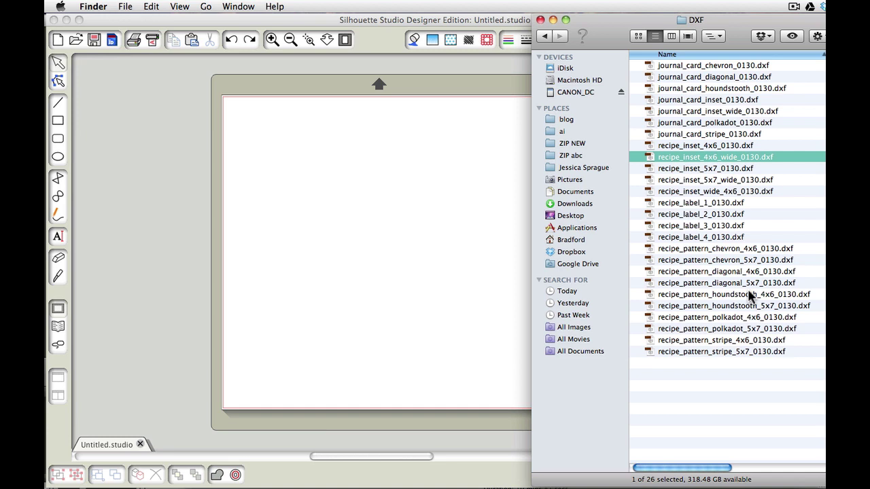
{"action": "left_click", "coordinate": [724, 297], "text": "super"}
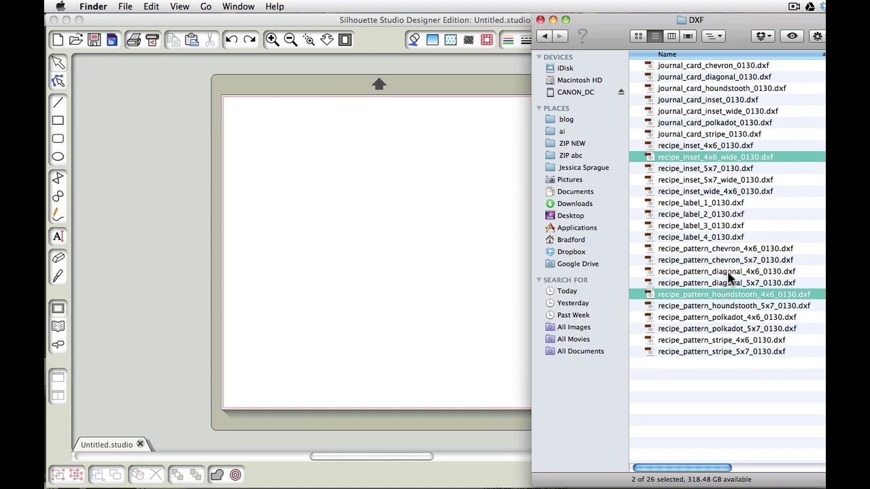
{"action": "left_click", "coordinate": [722, 204], "text": "super"}
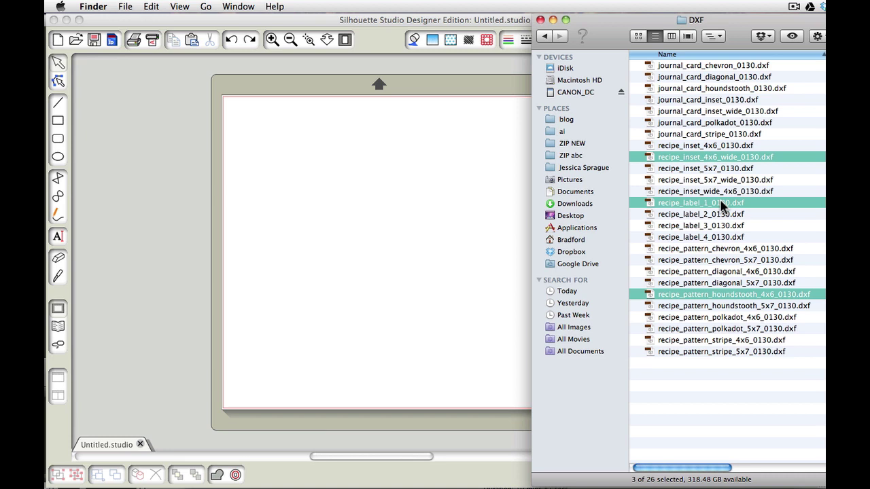
Open the three selected DXF files with Silhouette Studio via Open With > Other.
{"action": "right_click", "coordinate": [722, 204]}
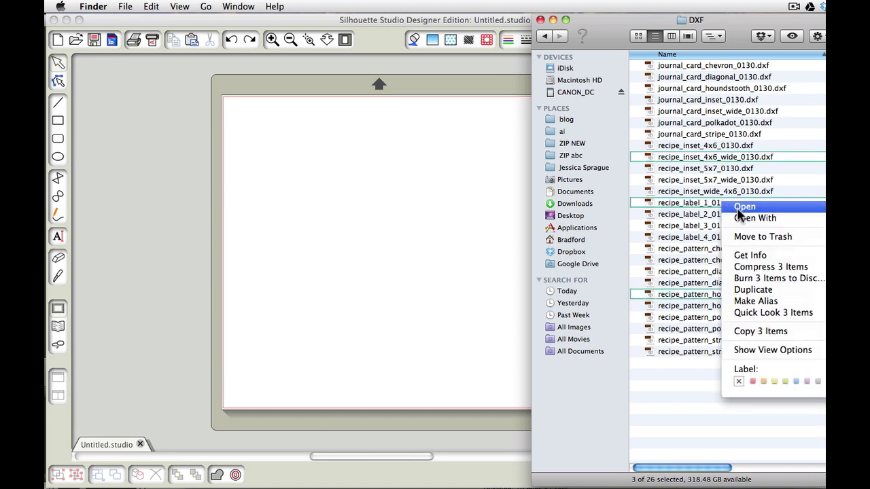
{"action": "mouse_move", "coordinate": [743, 219]}
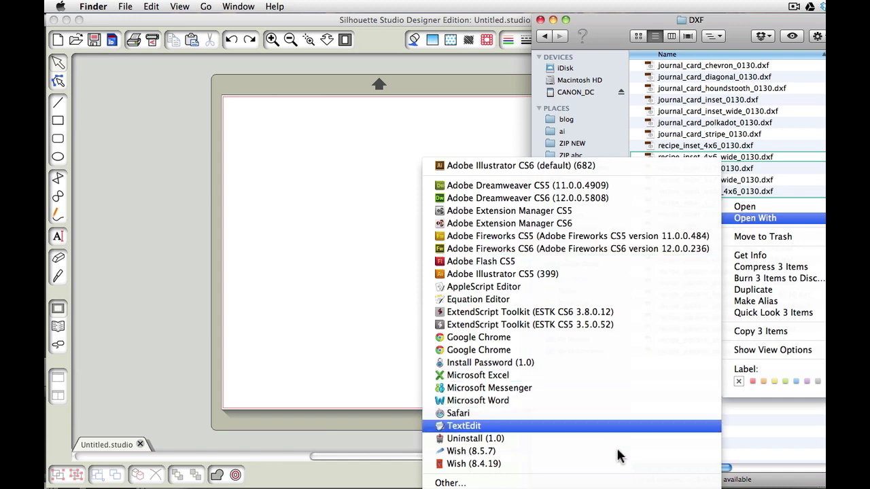
{"action": "left_click", "coordinate": [627, 483]}
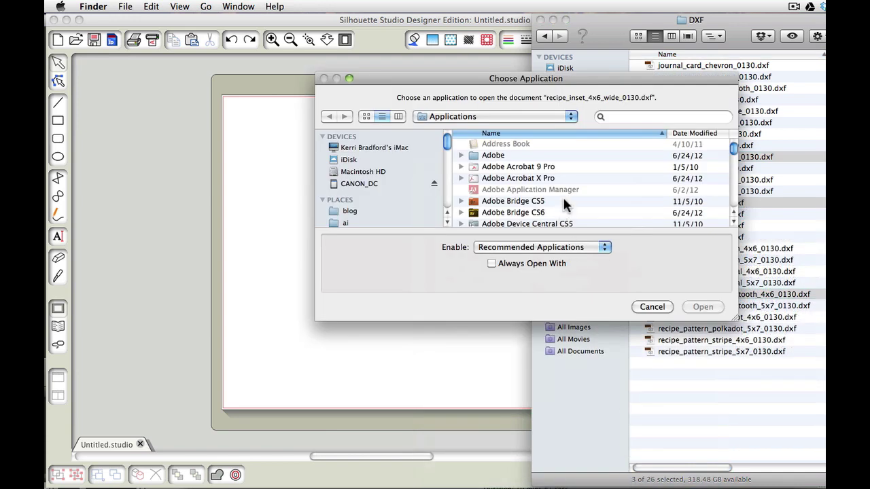
{"action": "scroll", "coordinate": [563, 190], "scroll_direction": "down", "scroll_amount": 10}
{"action": "scroll", "coordinate": [565, 185], "scroll_direction": "down", "scroll_amount": 12}
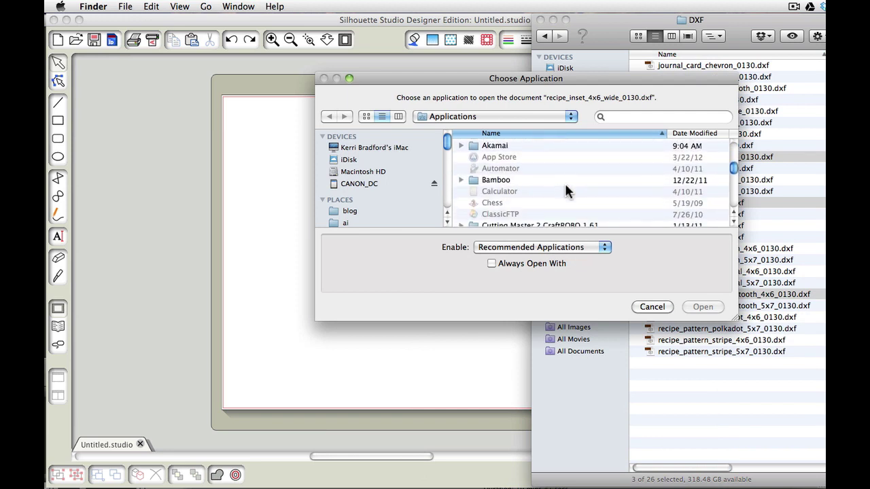
{"action": "scroll", "coordinate": [564, 192], "scroll_direction": "down", "scroll_amount": 20}
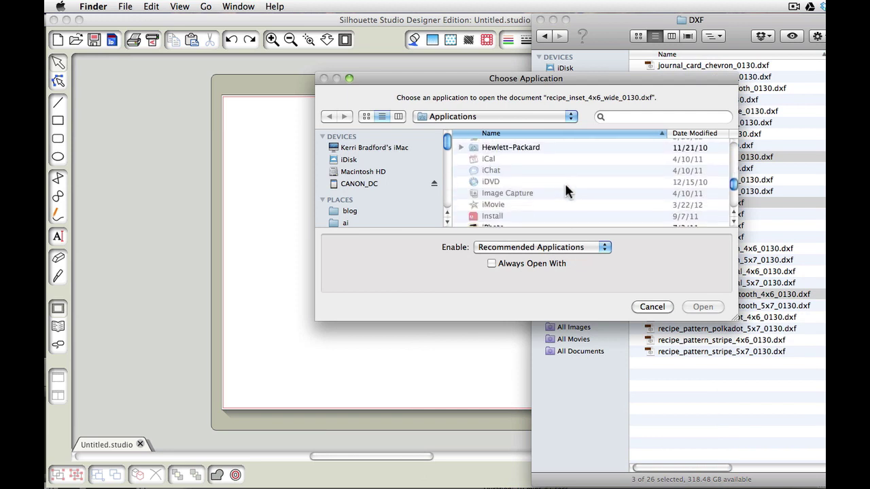
{"action": "scroll", "coordinate": [565, 186], "scroll_direction": "down", "scroll_amount": 3}
{"action": "scroll", "coordinate": [565, 186], "scroll_direction": "up", "scroll_amount": 5}
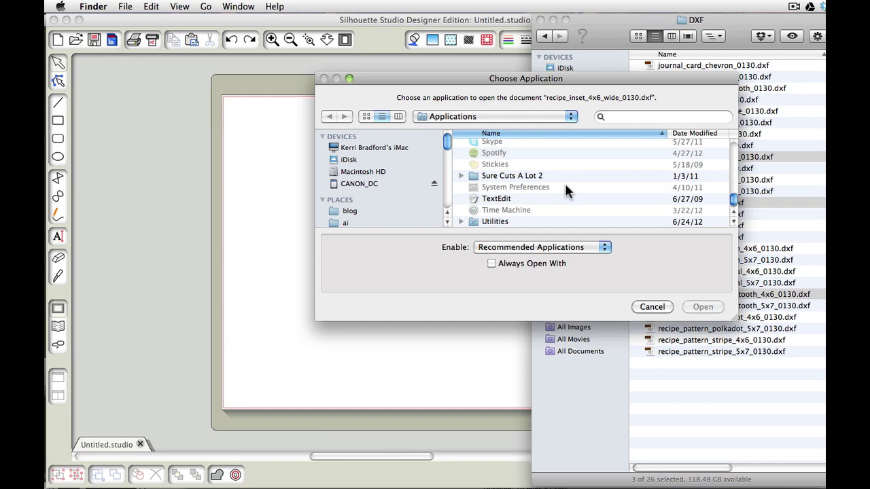
{"action": "double_click", "coordinate": [559, 183]}
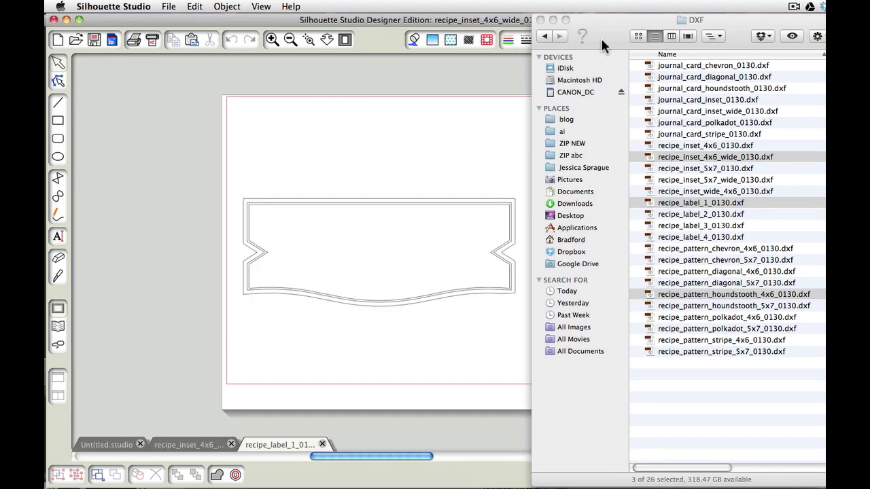
Close the Finder window and return to Silhouette Studio.
{"action": "left_click", "coordinate": [605, 15]}
{"action": "key", "text": "super+w"}
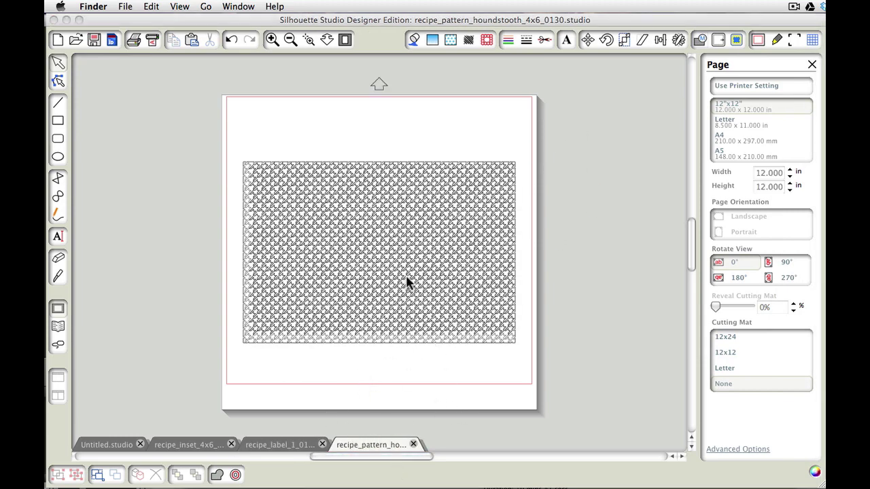
{"action": "left_click", "coordinate": [266, 447]}
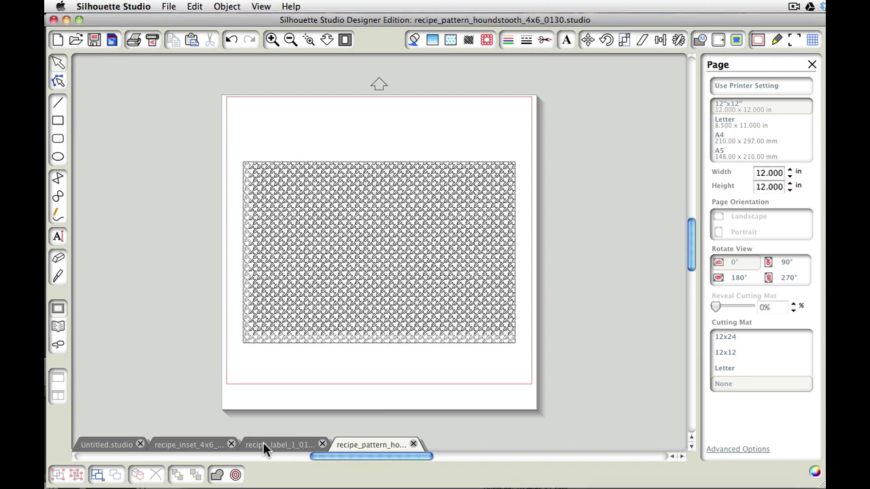
Go through the label, inset and houndstooth tabs, ending on the pattern with nothing selected.
{"action": "left_click", "coordinate": [270, 445]}
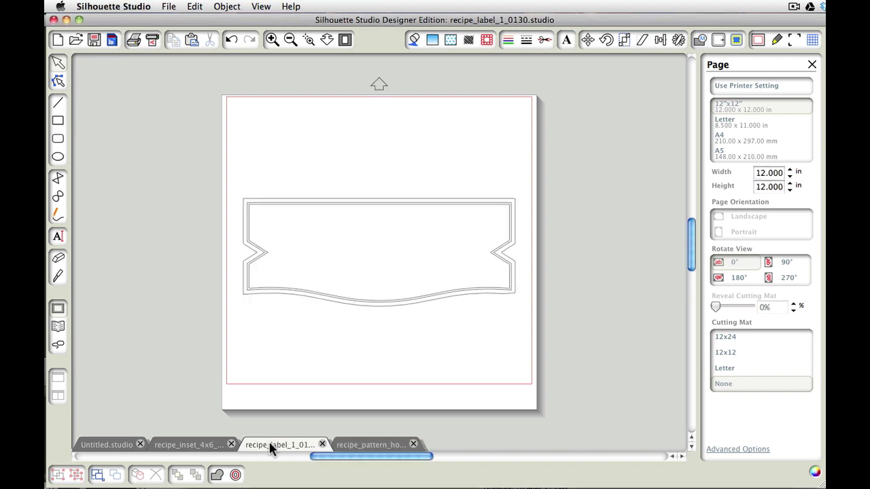
{"action": "left_click", "coordinate": [179, 444]}
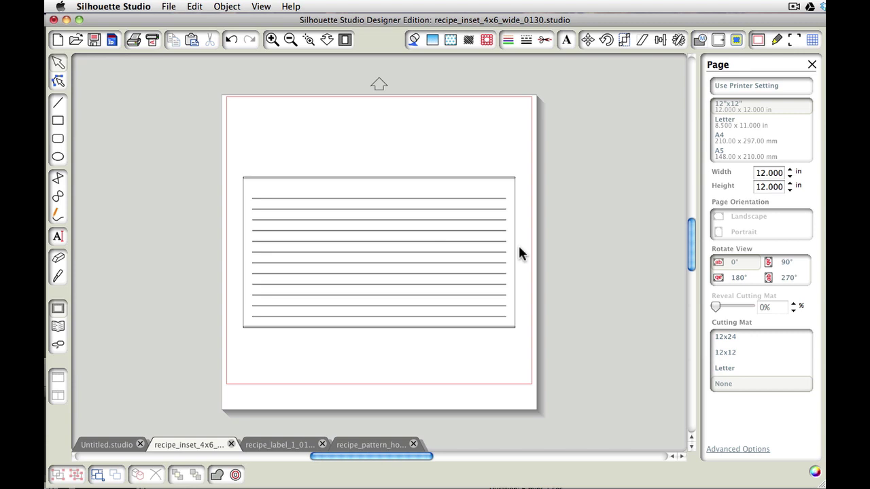
{"action": "left_click", "coordinate": [384, 447]}
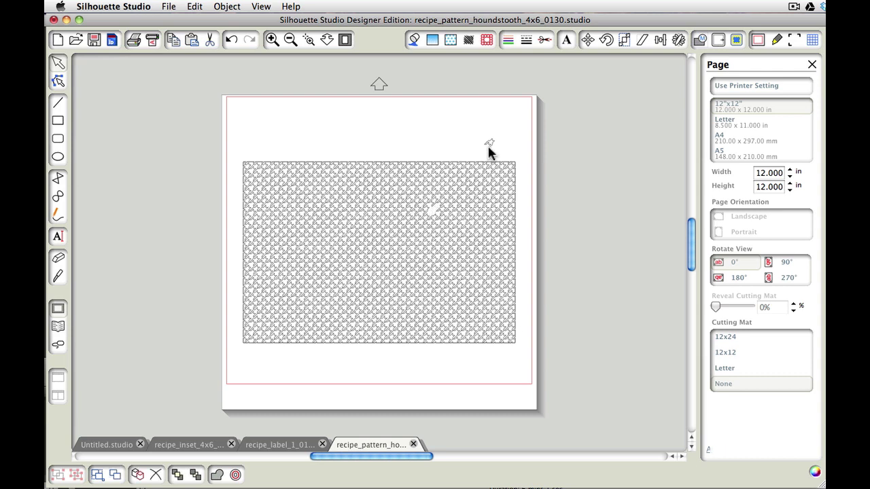
{"action": "left_click", "coordinate": [487, 145]}
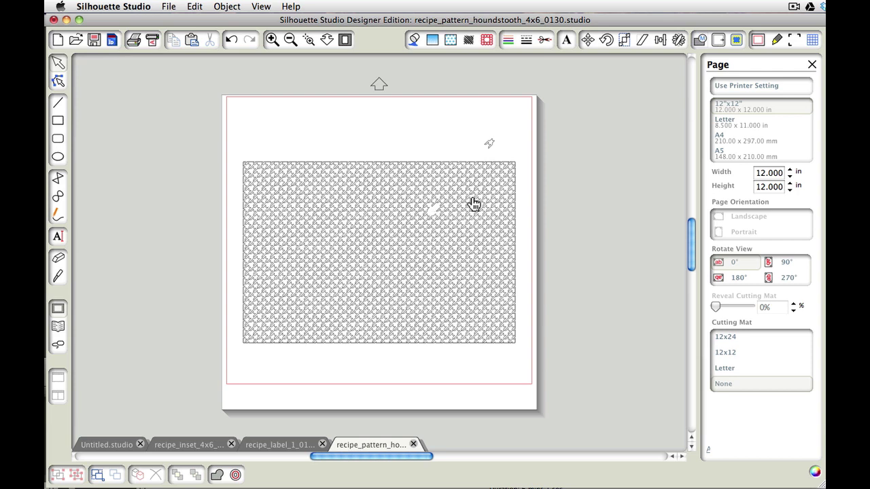
Undo the accidental pattern move and drag the background rectangle to the page's left side.
{"action": "scroll", "coordinate": [479, 200], "scroll_direction": "right", "scroll_amount": 1}
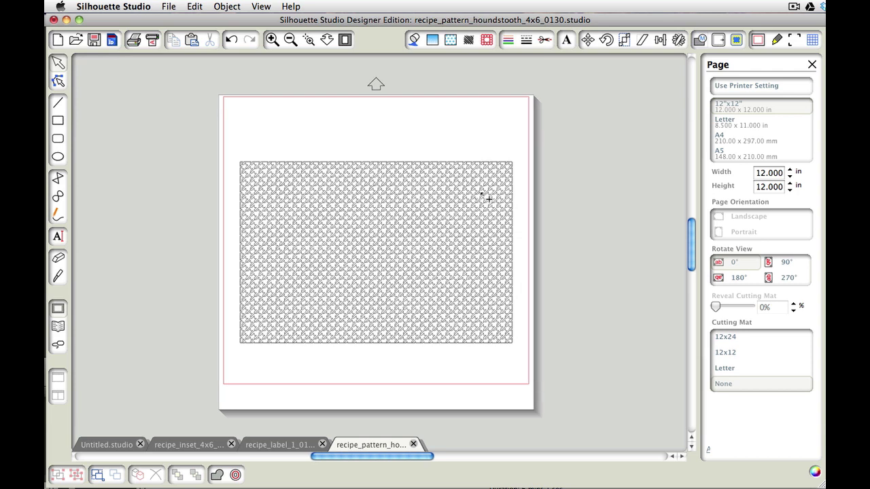
{"action": "scroll", "coordinate": [484, 183], "scroll_direction": "left", "scroll_amount": 1}
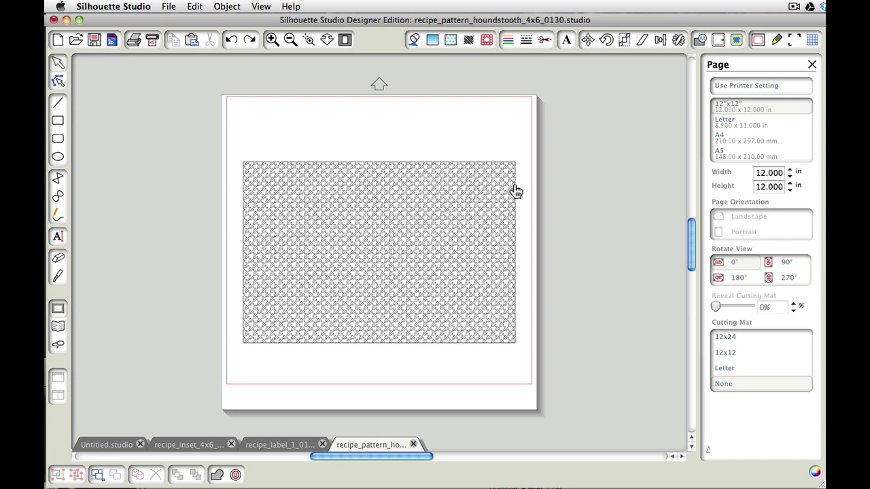
{"action": "left_click_drag", "start_coordinate": [516, 192], "coordinate": [450, 178]}
{"action": "key", "text": "super+z"}
{"action": "left_click_drag", "start_coordinate": [466, 169], "coordinate": [334, 133]}
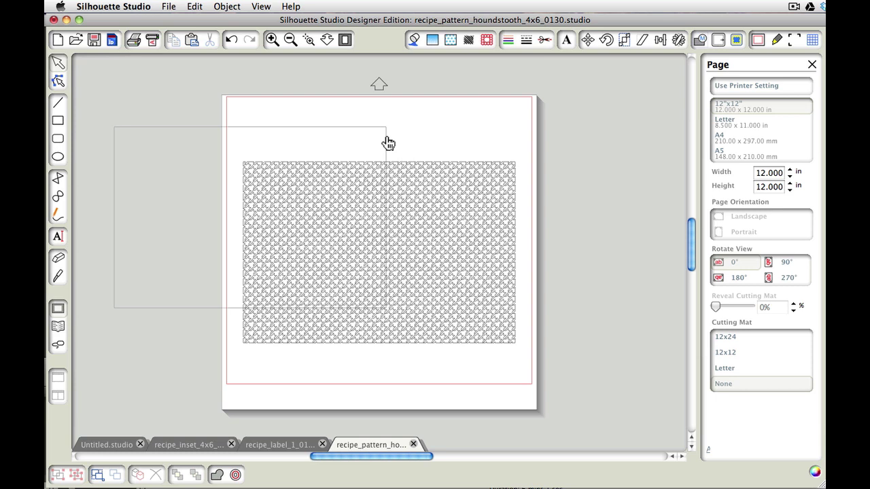
{"action": "left_click_drag", "start_coordinate": [387, 142], "coordinate": [205, 185]}
{"action": "left_click", "coordinate": [204, 174]}
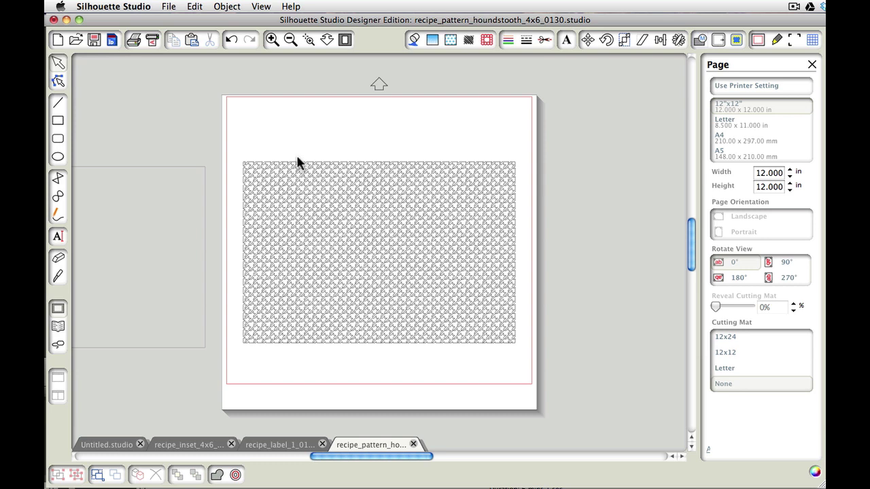
Select the whole houndstooth pattern and give it a light pink fill.
{"action": "key", "text": "super+a"}
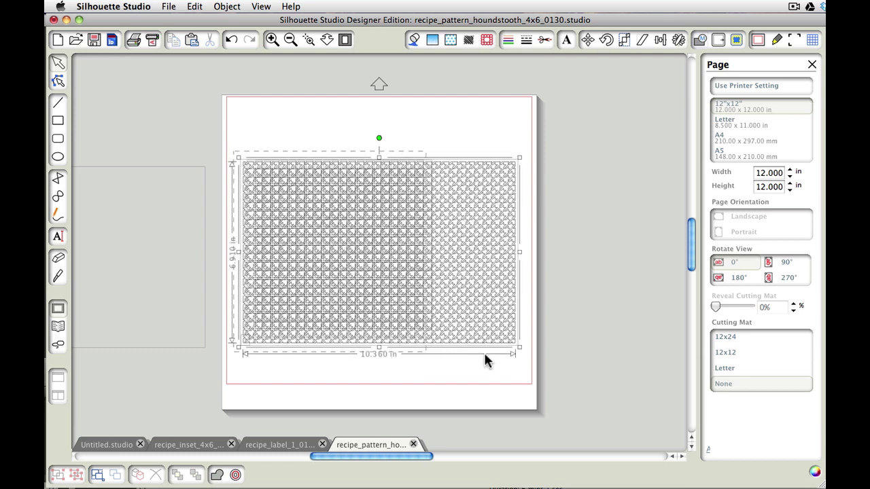
{"action": "left_click", "coordinate": [414, 39]}
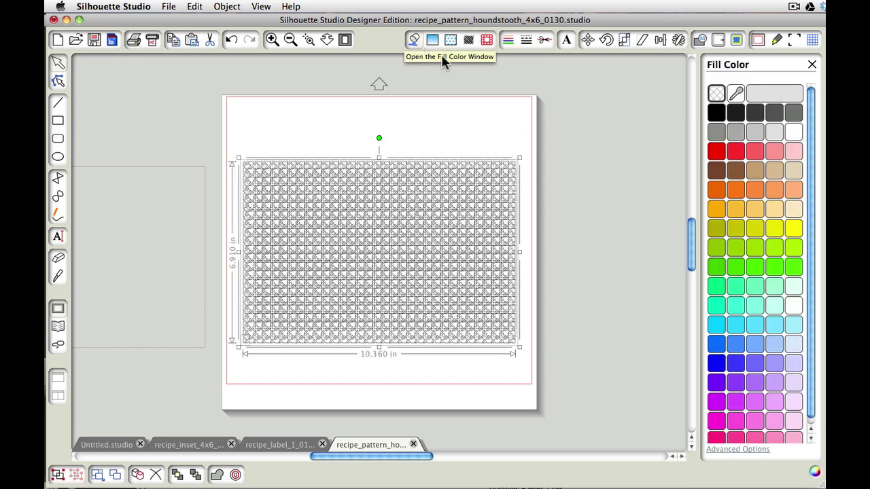
{"action": "left_click", "coordinate": [774, 151]}
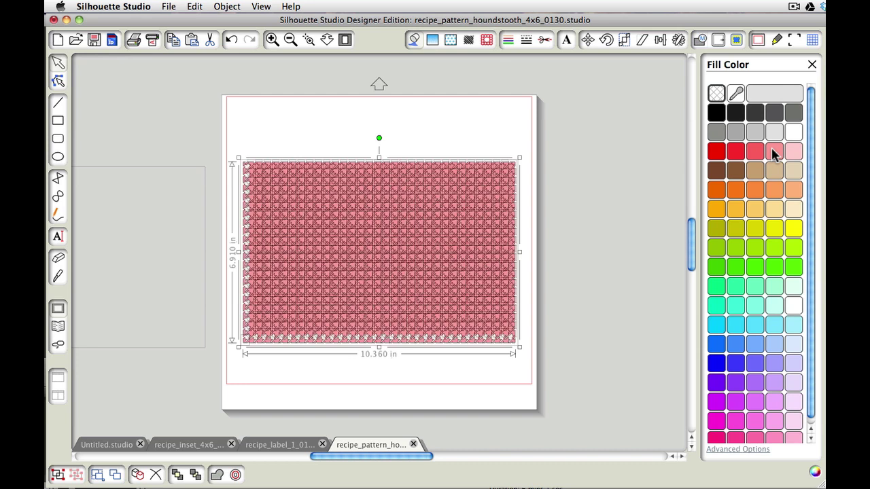
{"action": "left_click", "coordinate": [309, 40]}
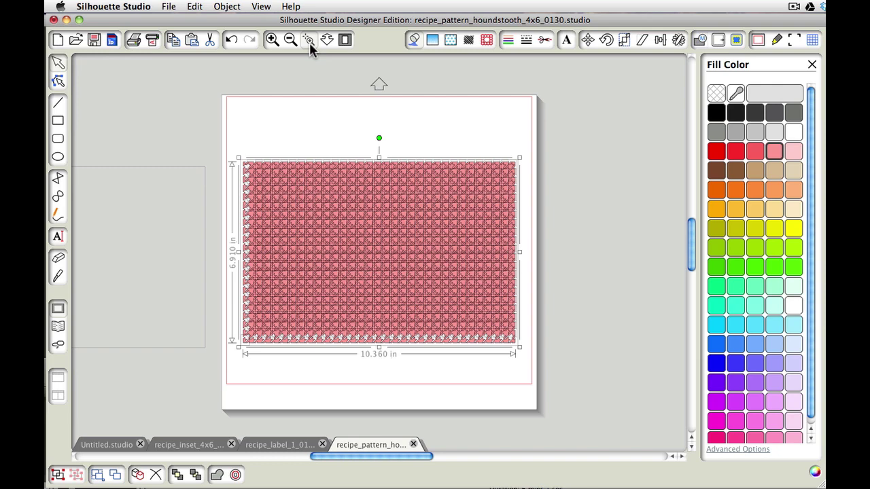
{"action": "left_click_drag", "start_coordinate": [375, 155], "coordinate": [377, 188]}
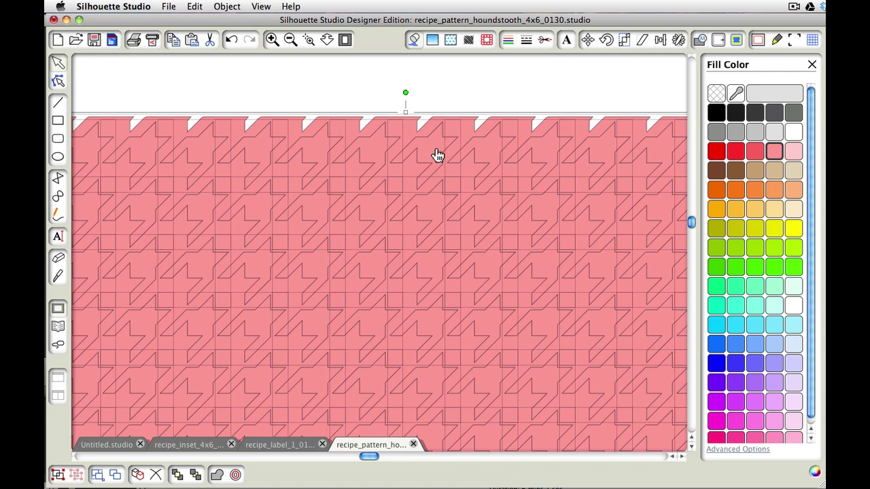
Make the selected pink pattern a compound path from the right-click menu.
{"action": "right_click", "coordinate": [437, 154]}
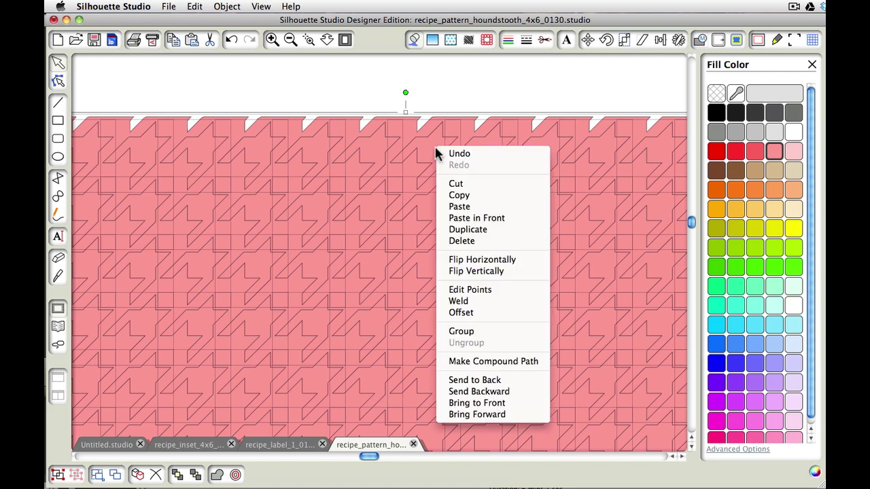
{"action": "left_click", "coordinate": [513, 361]}
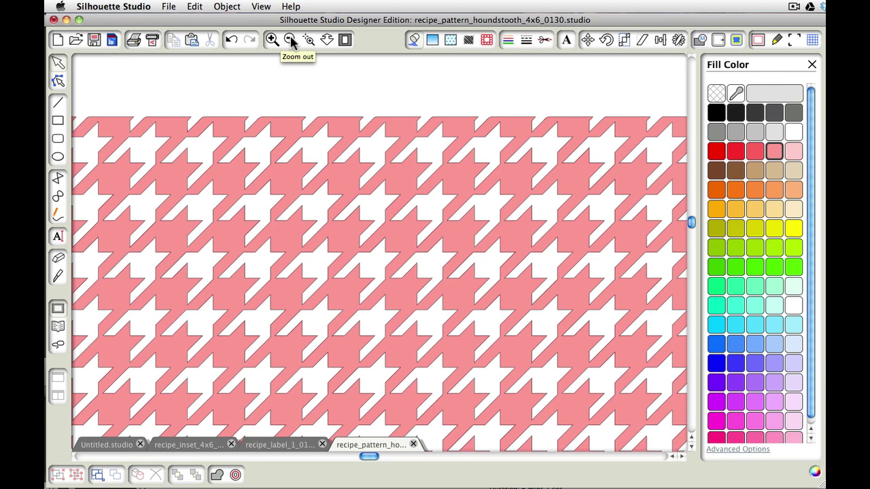
Set the houndstooth pattern's line colour to transparent and its cut style to No Cut.
{"action": "left_click", "coordinate": [345, 39]}
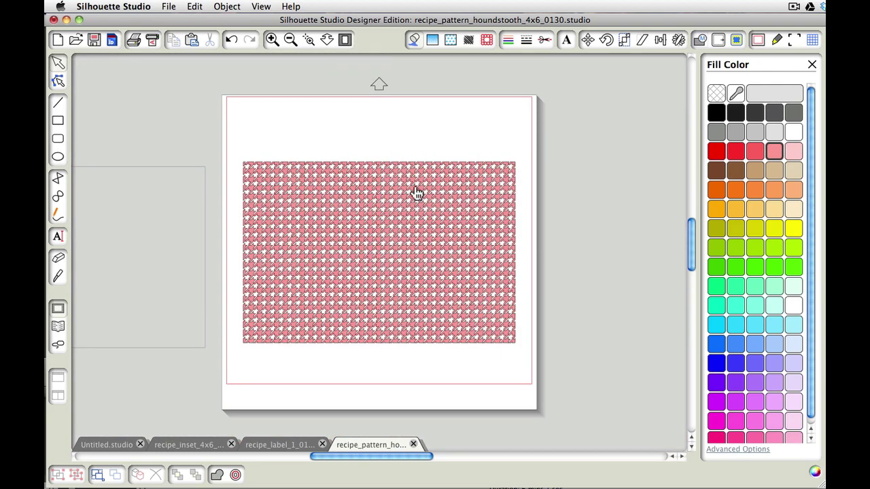
{"action": "left_click", "coordinate": [272, 39]}
{"action": "left_click", "coordinate": [272, 39]}
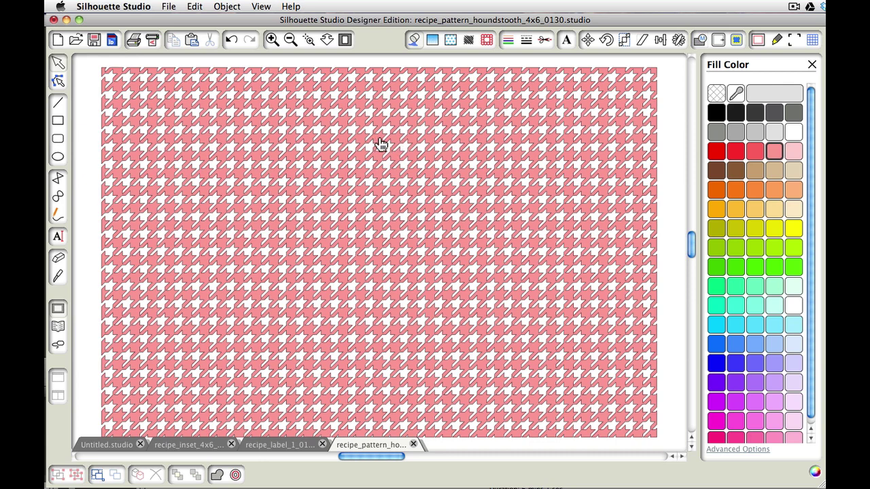
{"action": "left_click", "coordinate": [434, 134]}
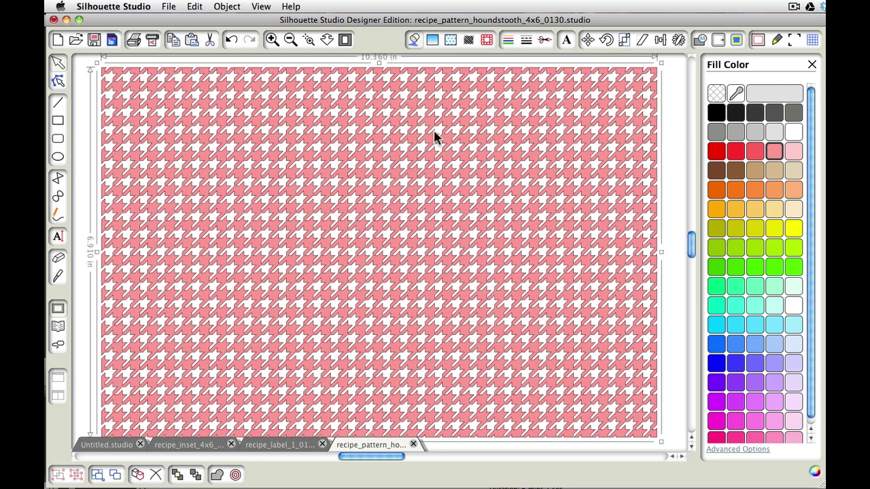
{"action": "left_click", "coordinate": [509, 41]}
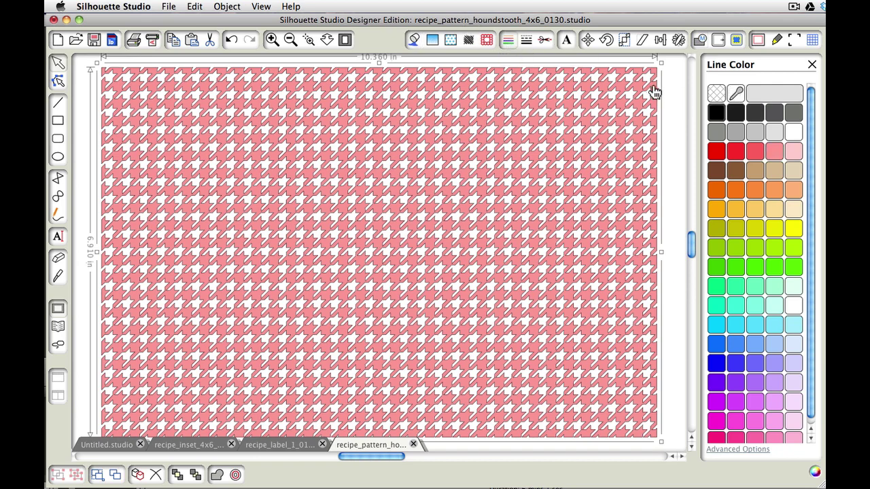
{"action": "left_click", "coordinate": [716, 94]}
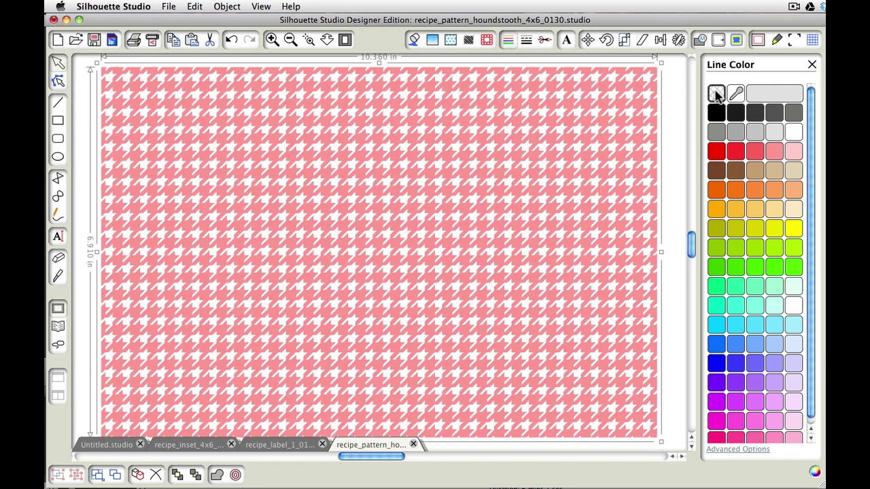
{"action": "left_click", "coordinate": [545, 40]}
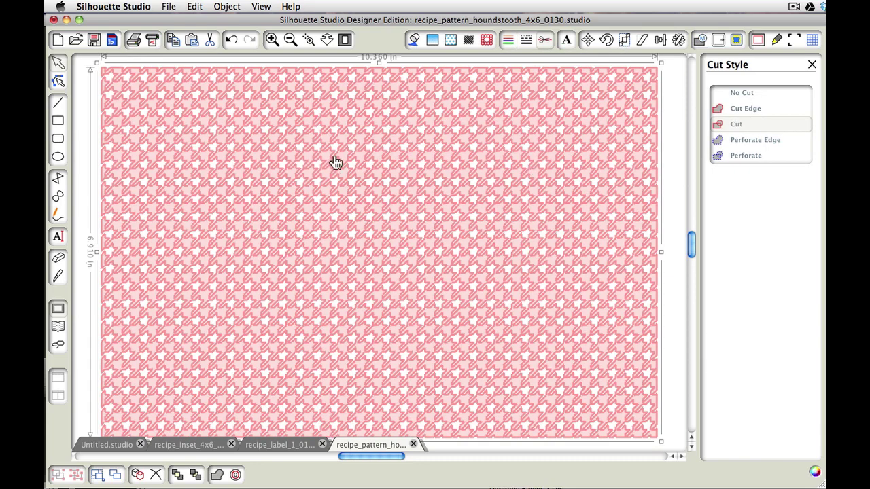
{"action": "left_click", "coordinate": [746, 94]}
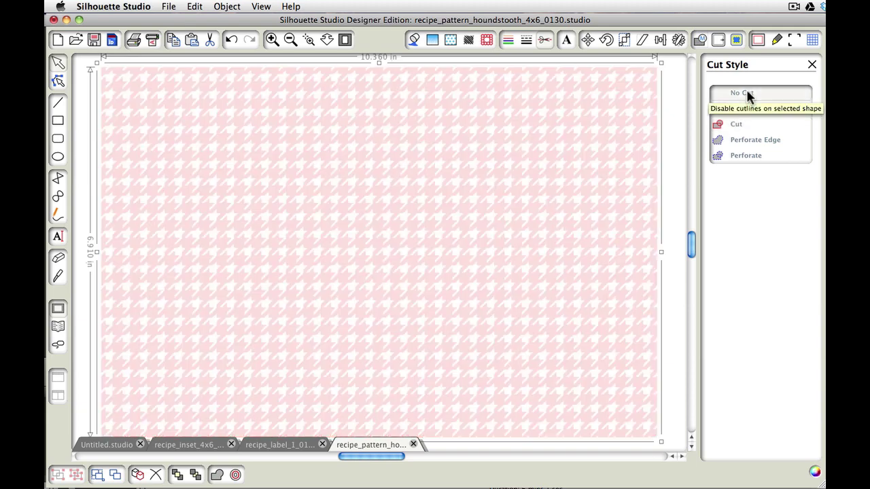
Fill the plain rectangle outline with pale mint.
{"action": "left_click", "coordinate": [758, 39]}
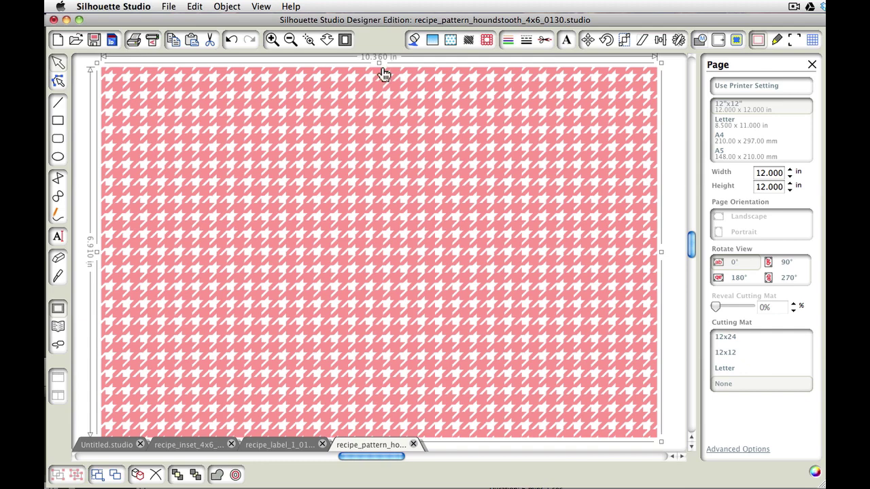
{"action": "left_click", "coordinate": [291, 40]}
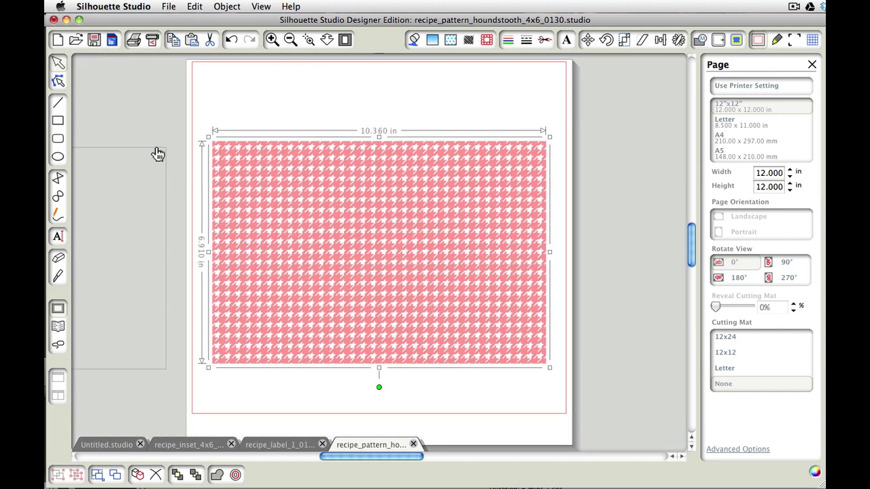
{"action": "left_click_drag", "start_coordinate": [158, 153], "coordinate": [470, 123]}
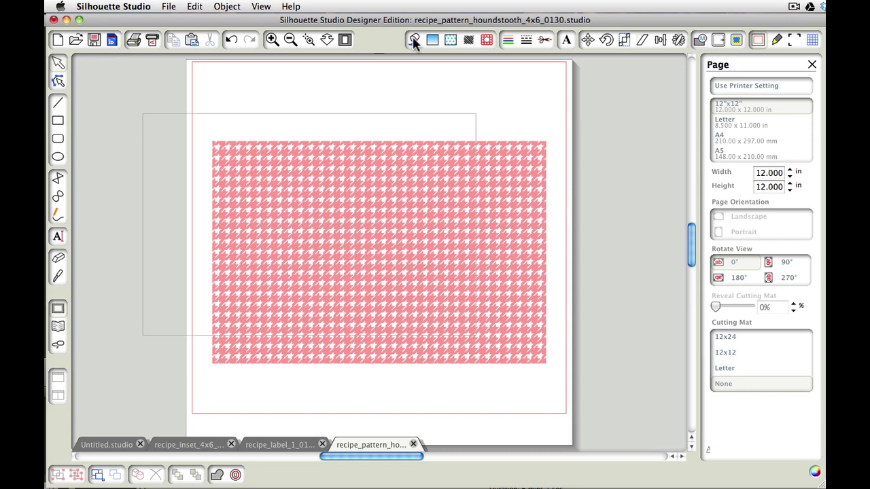
{"action": "left_click", "coordinate": [413, 114]}
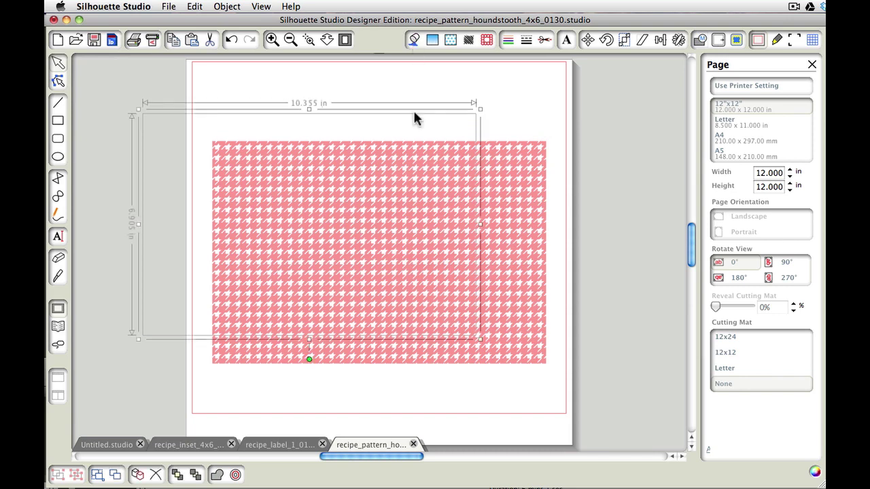
{"action": "left_click", "coordinate": [414, 41]}
{"action": "left_click", "coordinate": [793, 286]}
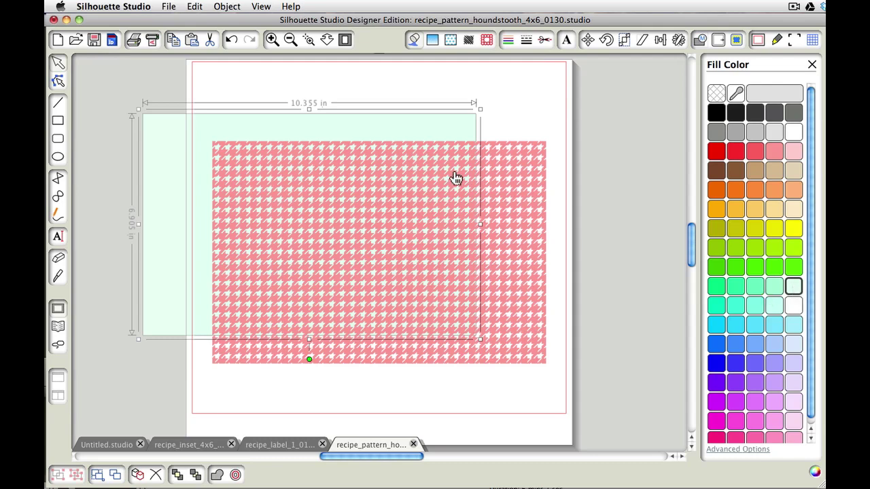
Centre the pink houndstooth pattern on the mint rectangle and nudge it slightly right.
{"action": "left_click", "coordinate": [532, 117]}
{"action": "left_click", "coordinate": [443, 227]}
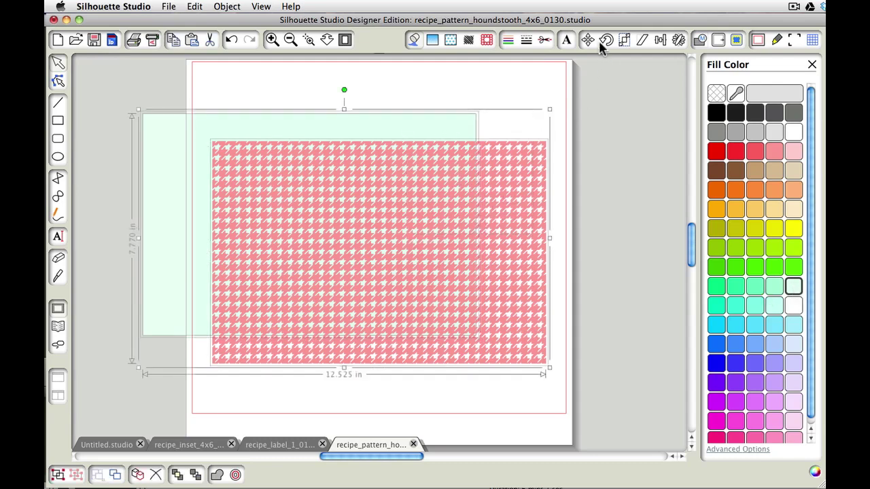
{"action": "left_click", "coordinate": [661, 41]}
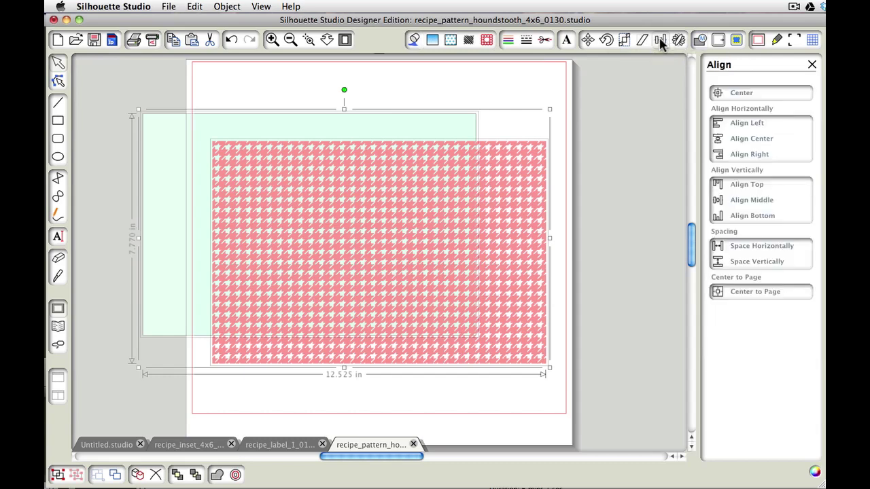
{"action": "left_click", "coordinate": [741, 95]}
{"action": "left_click_drag", "start_coordinate": [394, 185], "coordinate": [429, 184]}
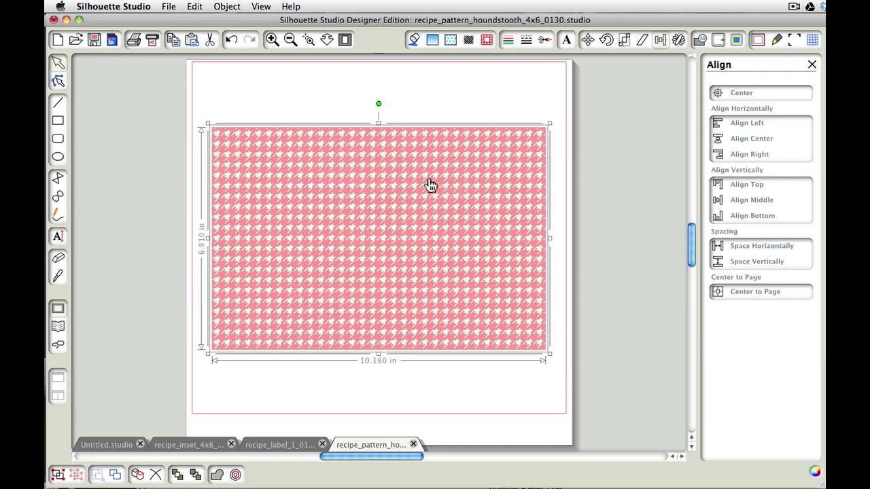
Zoom in on the houndstooth pattern and turn its mint parts white.
{"action": "left_click", "coordinate": [432, 113]}
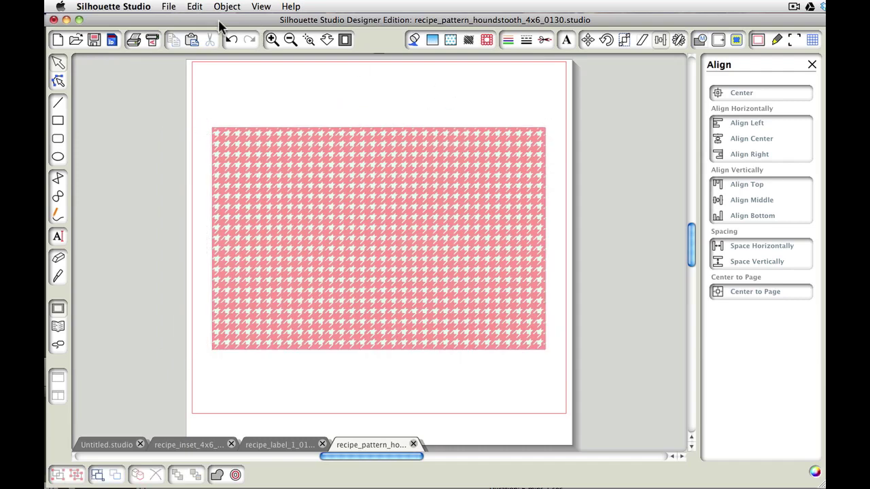
{"action": "left_click", "coordinate": [272, 39]}
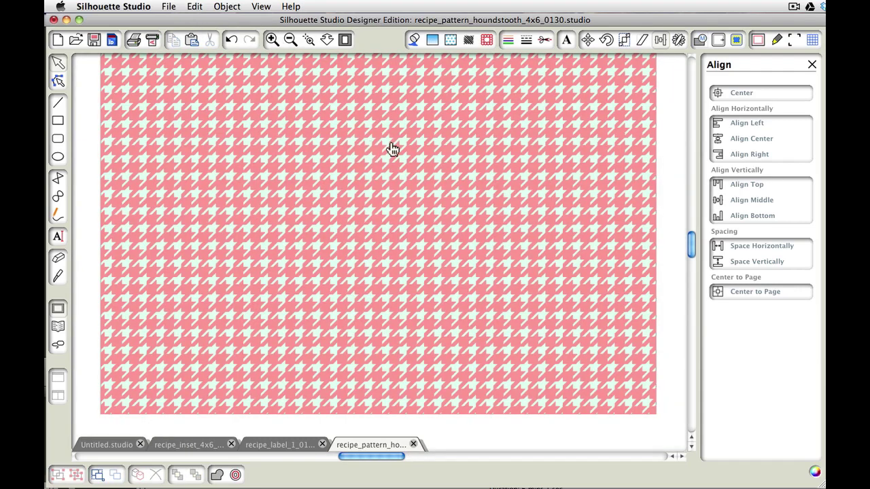
{"action": "left_click", "coordinate": [385, 146]}
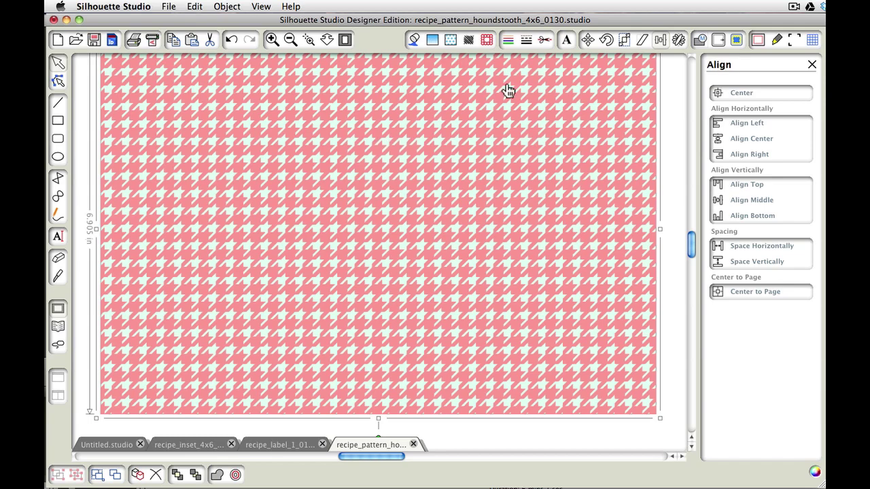
{"action": "left_click", "coordinate": [413, 38]}
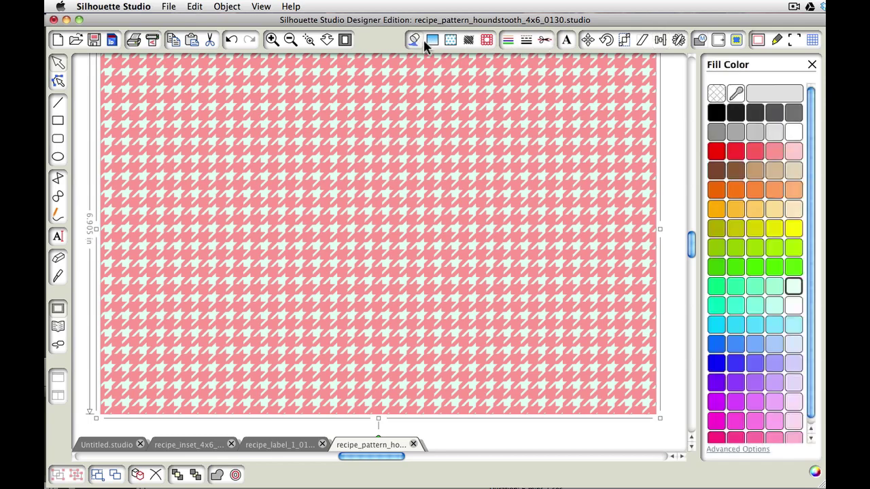
{"action": "left_click", "coordinate": [793, 132]}
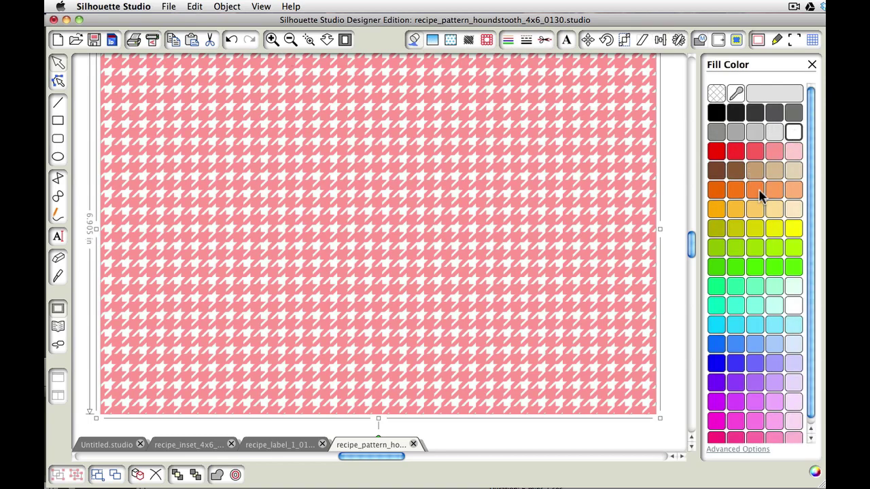
Change the pink pieces of the pattern to light beige (E4D3B7).
{"action": "left_click", "coordinate": [617, 191]}
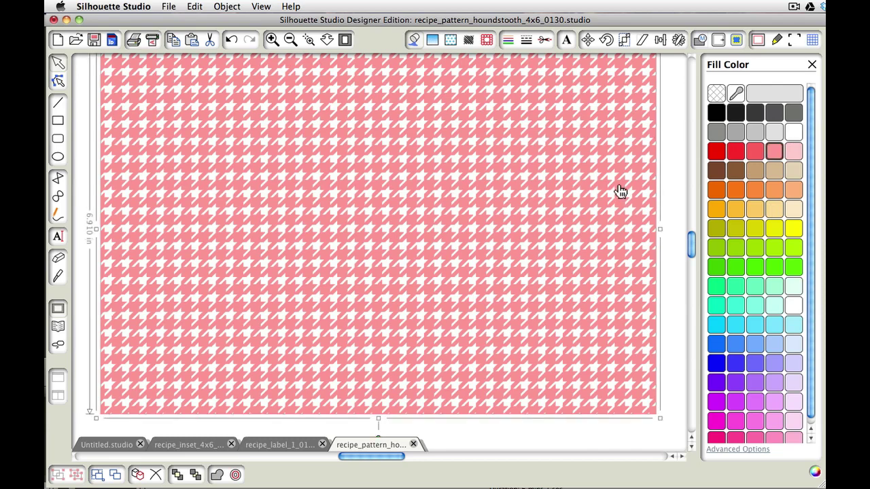
{"action": "left_click", "coordinate": [793, 171]}
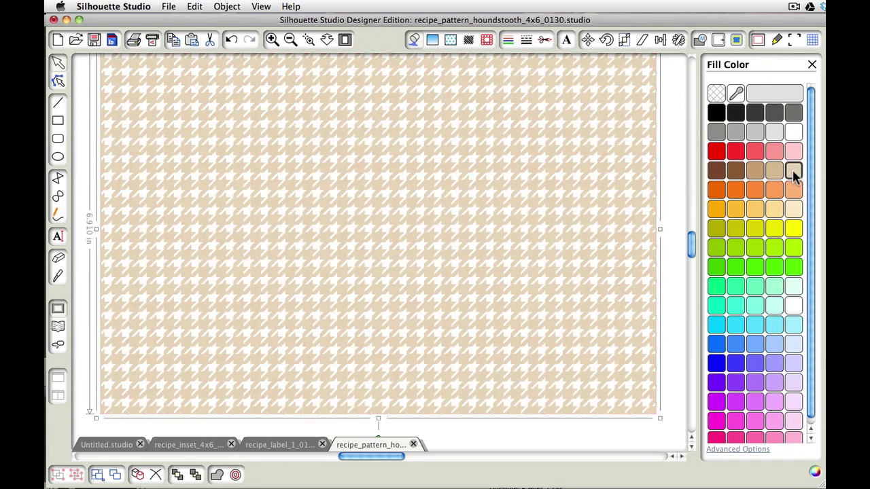
{"action": "left_click", "coordinate": [747, 449]}
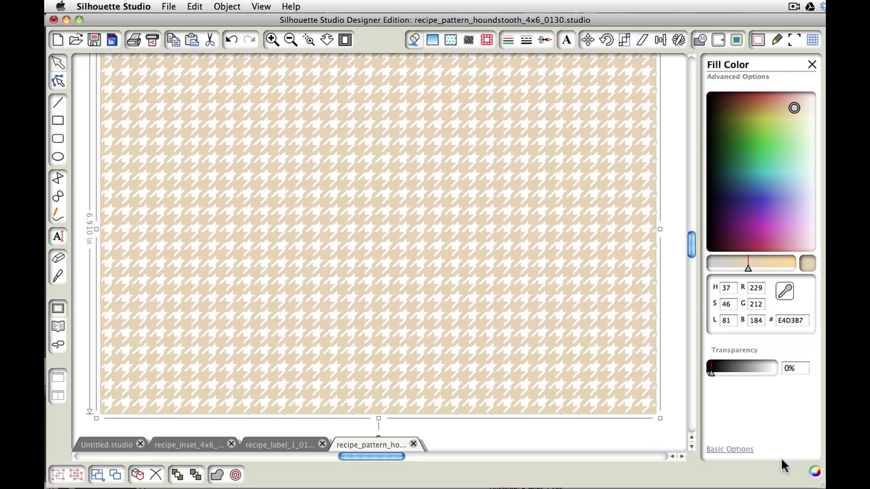
{"action": "left_click", "coordinate": [721, 448]}
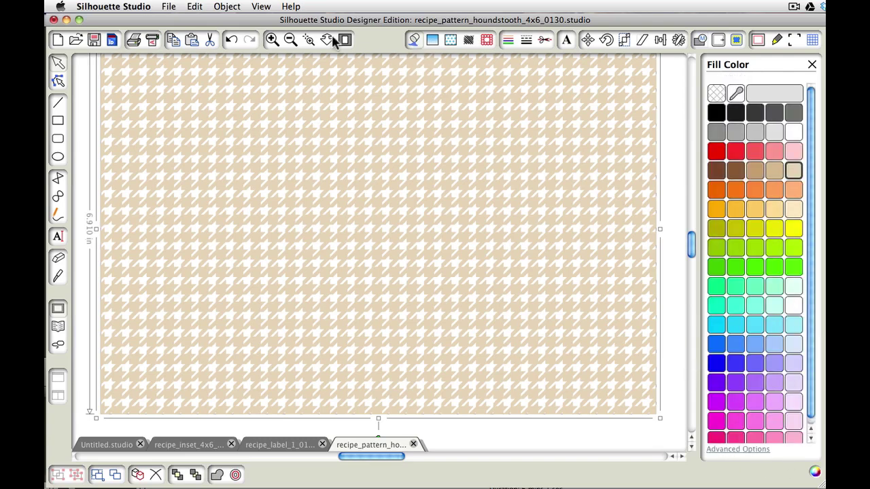
Marquee-select every houndstooth piece and group them into one 10.360 x 6.910 in object.
{"action": "left_click", "coordinate": [290, 41]}
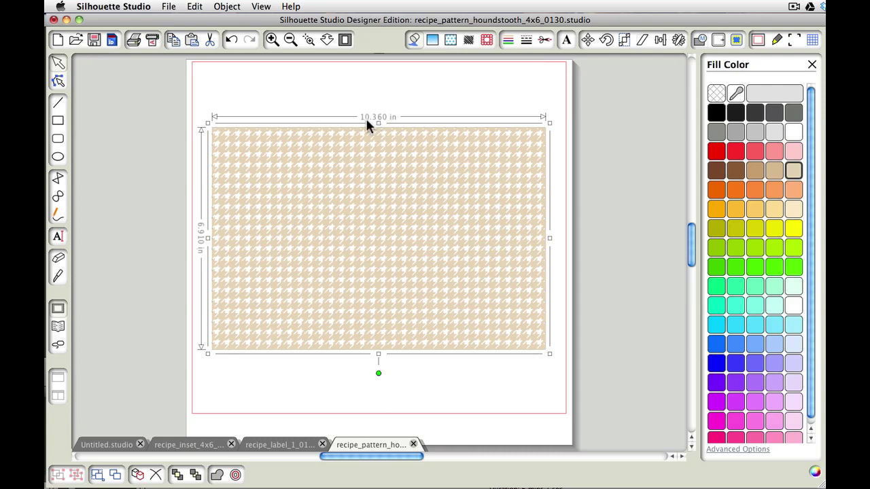
{"action": "scroll", "coordinate": [365, 118], "scroll_direction": "left", "scroll_amount": 1}
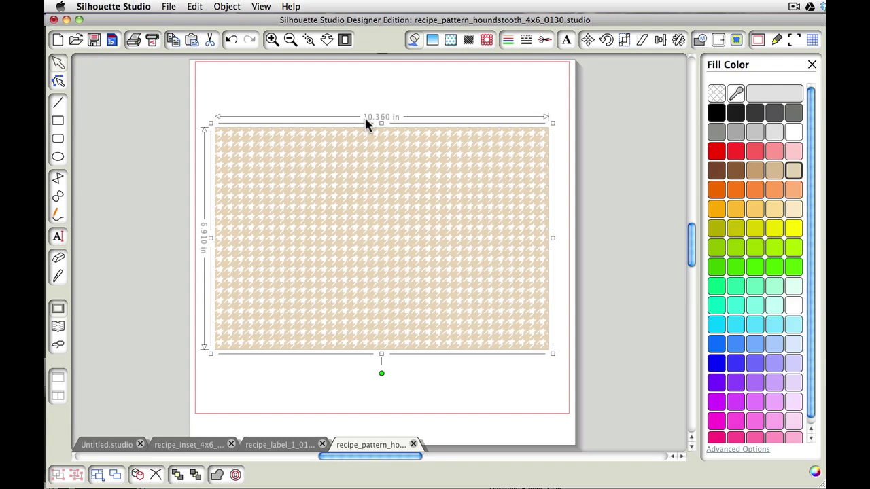
{"action": "right_click", "coordinate": [452, 189]}
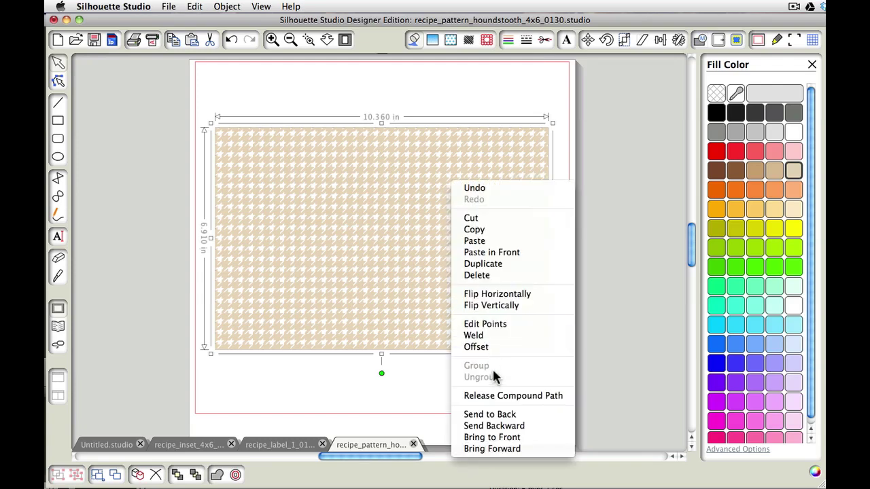
{"action": "left_click", "coordinate": [416, 390]}
{"action": "left_click_drag", "start_coordinate": [171, 104], "coordinate": [613, 399]}
{"action": "right_click", "coordinate": [412, 195]}
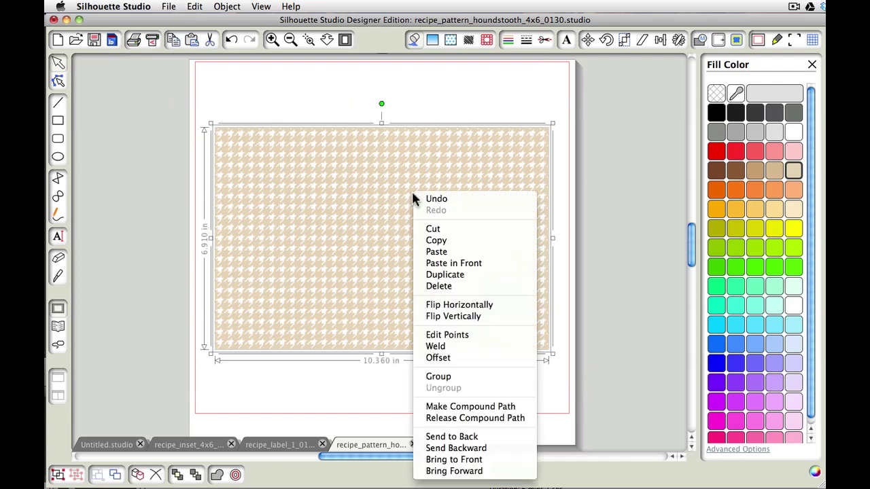
{"action": "left_click", "coordinate": [449, 377]}
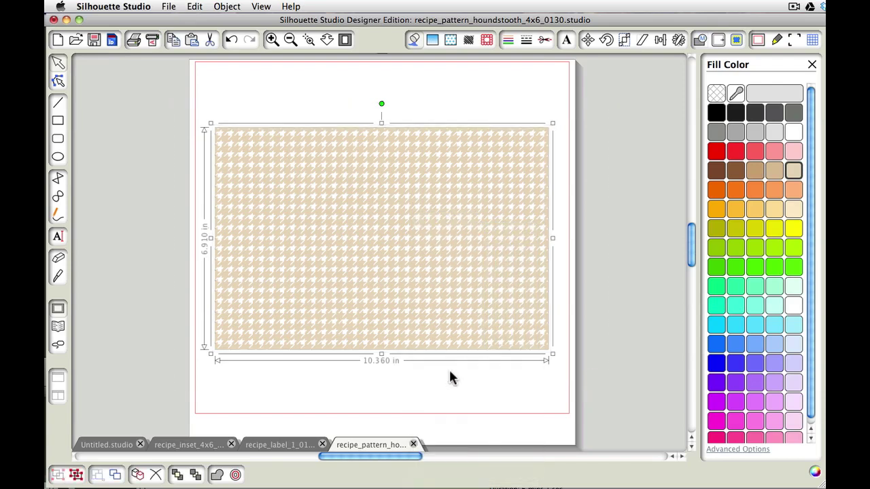
Scale the grouped pattern to width 6 with Lock Aspect Ratio, giving 6.000 x 4.000 in.
{"action": "left_click", "coordinate": [625, 41]}
{"action": "double_click", "coordinate": [772, 225]}
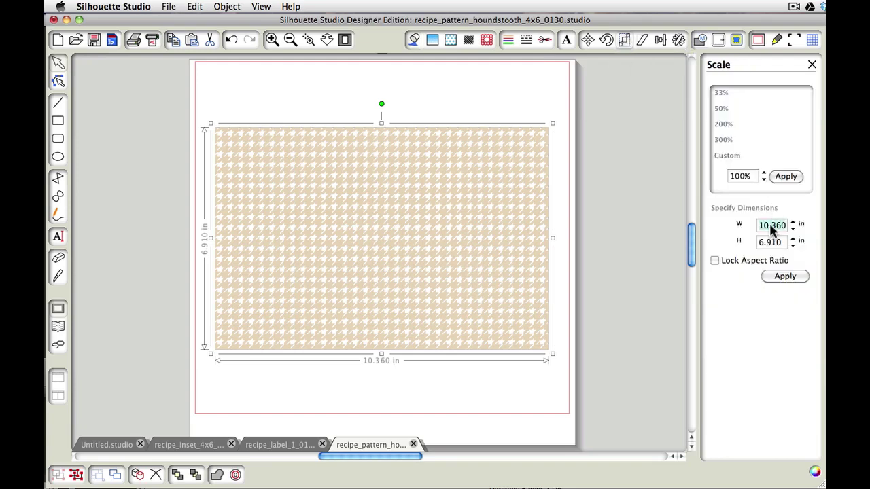
{"action": "type", "text": "6"}
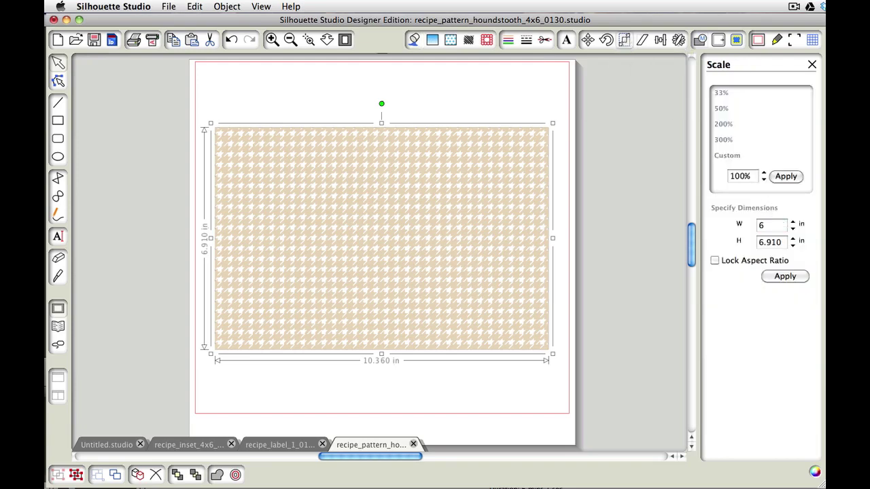
{"action": "left_click", "coordinate": [714, 261]}
{"action": "left_click", "coordinate": [788, 277]}
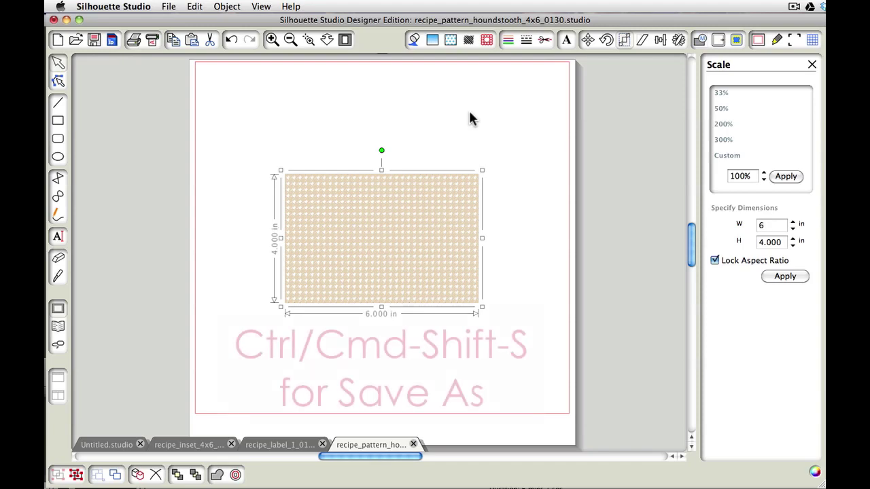
Save the pattern as recipe_pattern_houndstooth_4x6_0130 in the DXF folder.
{"action": "key", "text": "super+shift+s"}
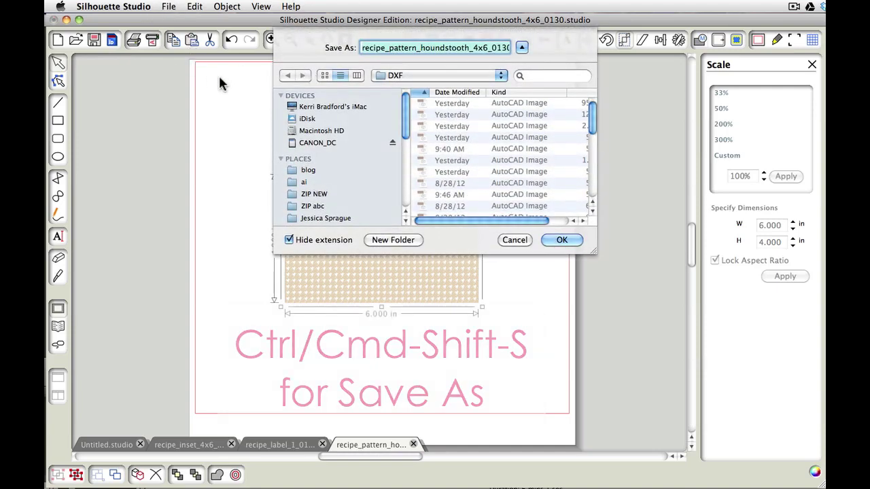
{"action": "left_click_drag", "start_coordinate": [596, 247], "coordinate": [676, 263]}
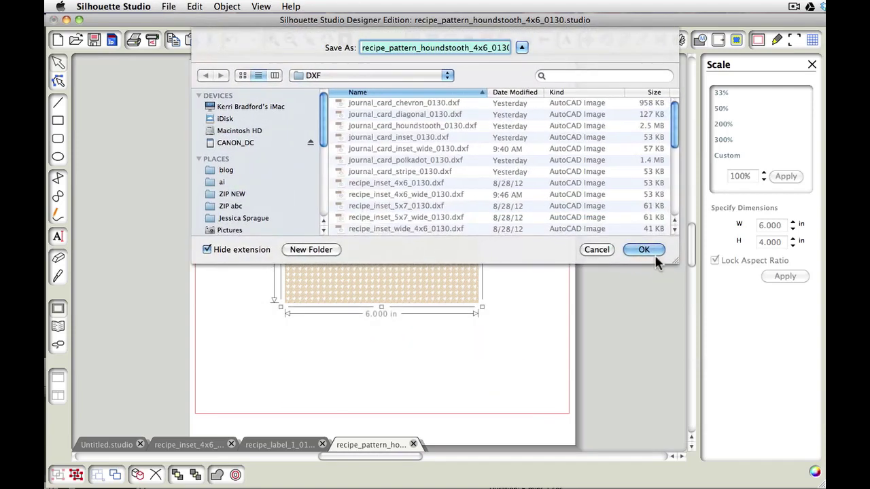
{"action": "left_click", "coordinate": [644, 251]}
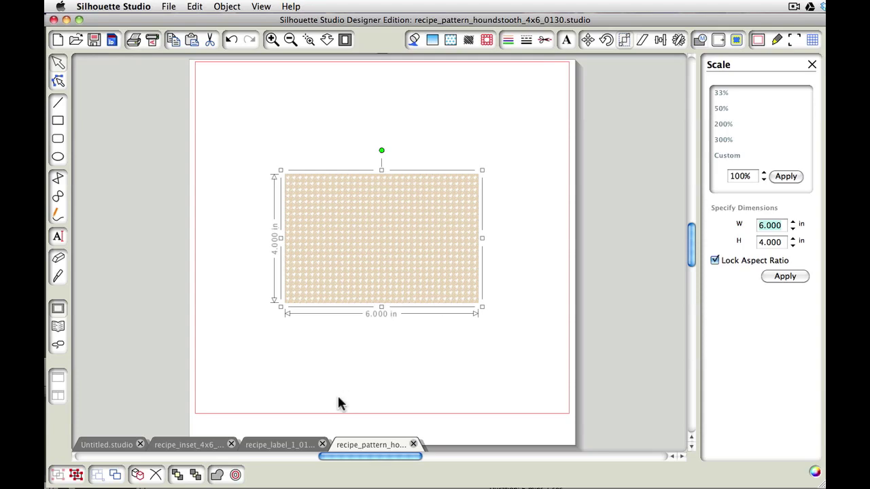
In the recipe_label_1 document, shrink the banner label to 5.665 x 2.245 in.
{"action": "left_click", "coordinate": [286, 445]}
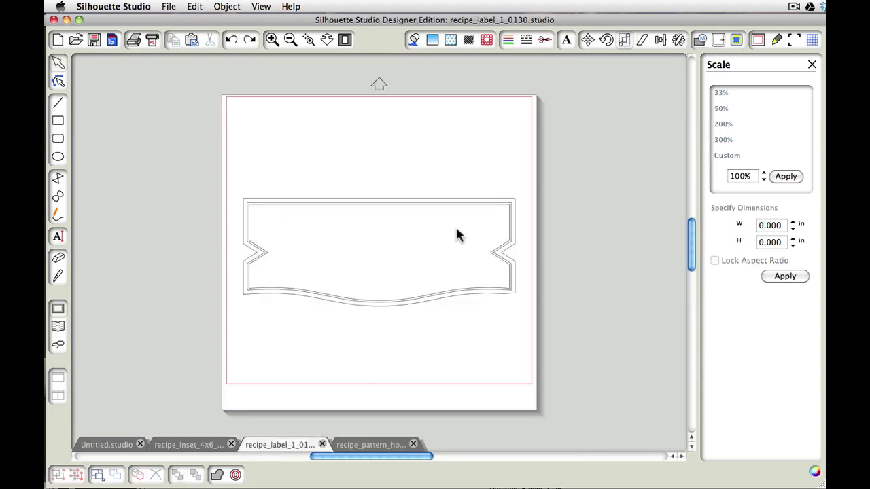
{"action": "left_click_drag", "start_coordinate": [211, 166], "coordinate": [543, 343]}
{"action": "left_click_drag", "start_coordinate": [519, 311], "coordinate": [398, 239]}
{"action": "left_click_drag", "start_coordinate": [355, 206], "coordinate": [433, 218]}
{"action": "left_click", "coordinate": [272, 39]}
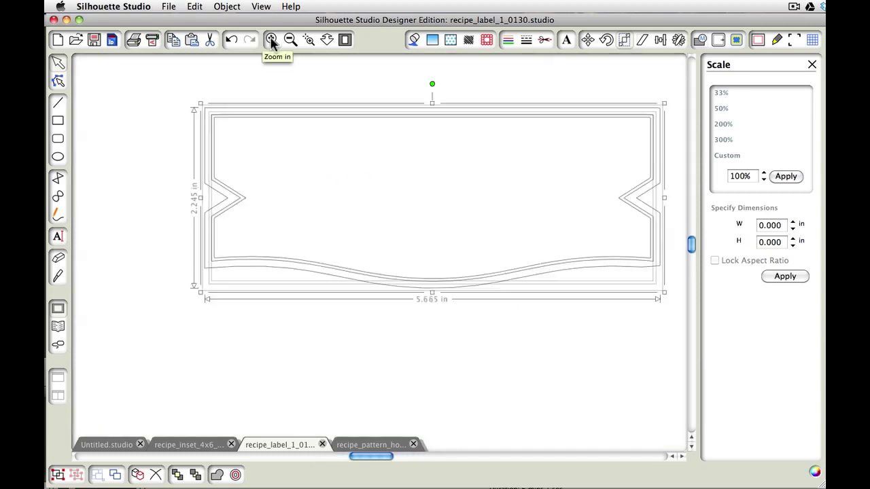
{"action": "left_click", "coordinate": [459, 397]}
{"action": "scroll", "coordinate": [496, 259], "scroll_direction": "right", "scroll_amount": 2}
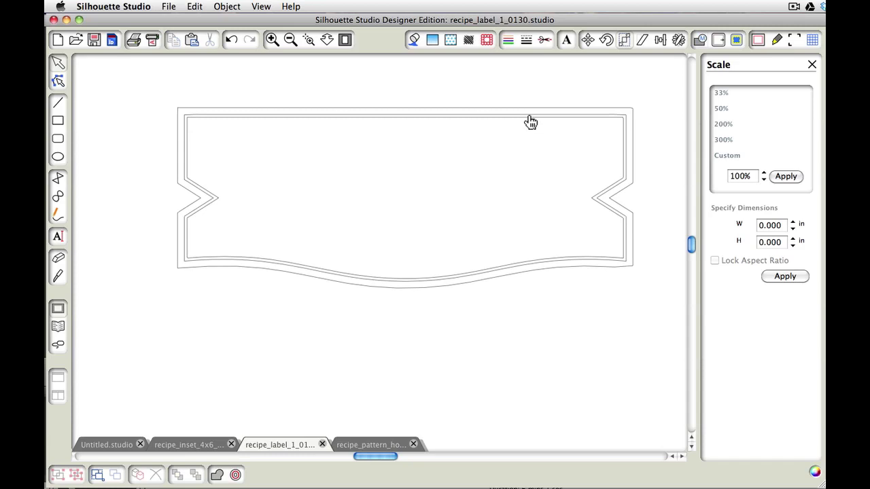
Select the label and try a black fill, then set it back to no fill.
{"action": "left_click", "coordinate": [529, 121]}
{"action": "left_click", "coordinate": [519, 123]}
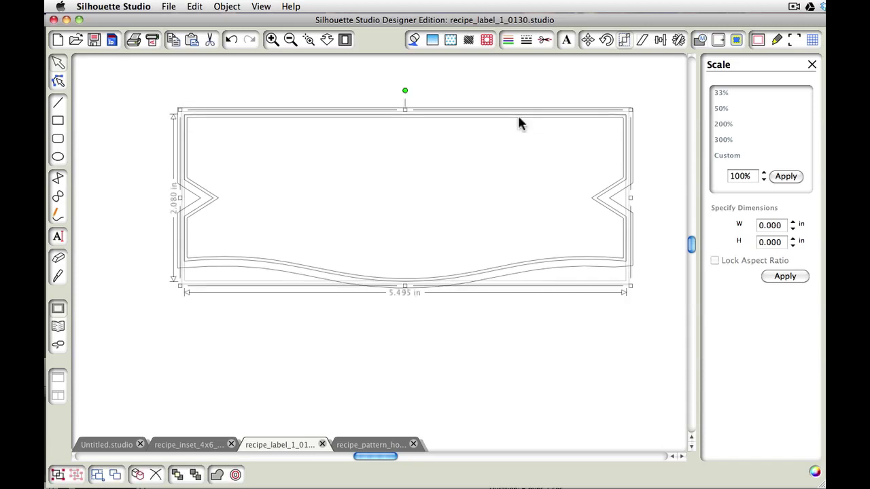
{"action": "left_click", "coordinate": [414, 40]}
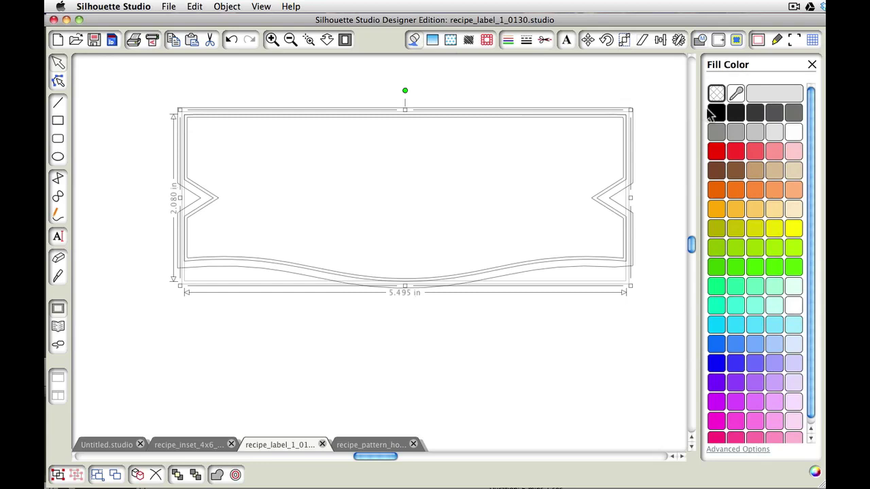
{"action": "left_click", "coordinate": [716, 112]}
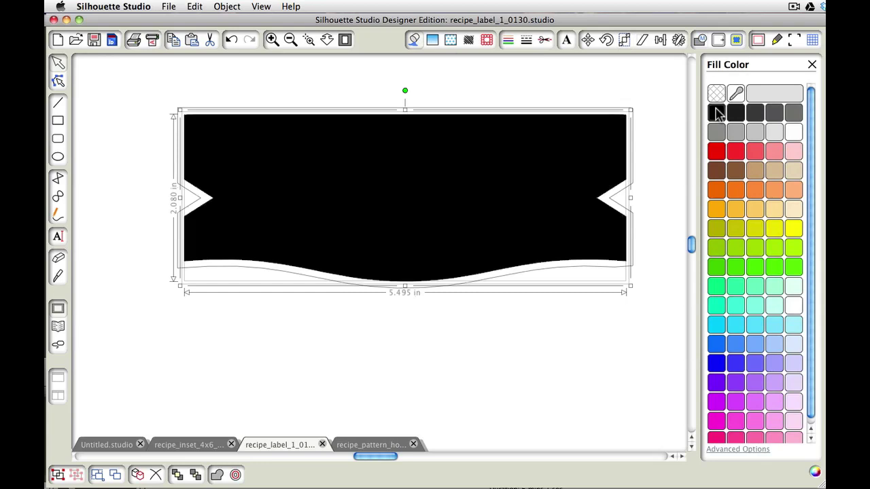
{"action": "left_click", "coordinate": [716, 93]}
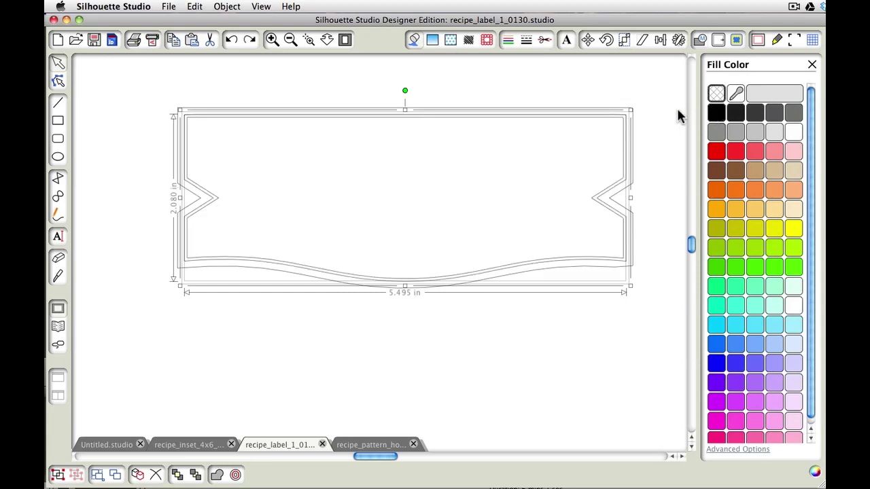
Make the label outlines a compound path and fill it coral red.
{"action": "left_click", "coordinate": [570, 133]}
{"action": "left_click", "coordinate": [553, 112]}
{"action": "right_click", "coordinate": [497, 186]}
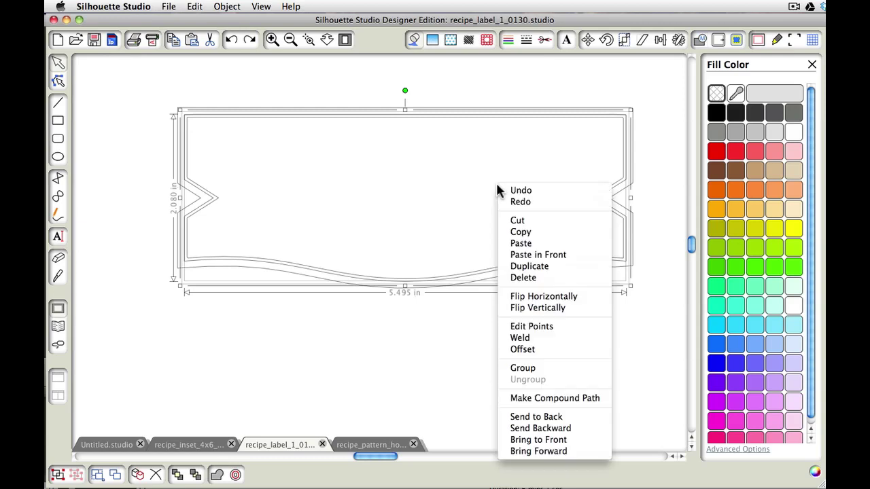
{"action": "left_click", "coordinate": [552, 400]}
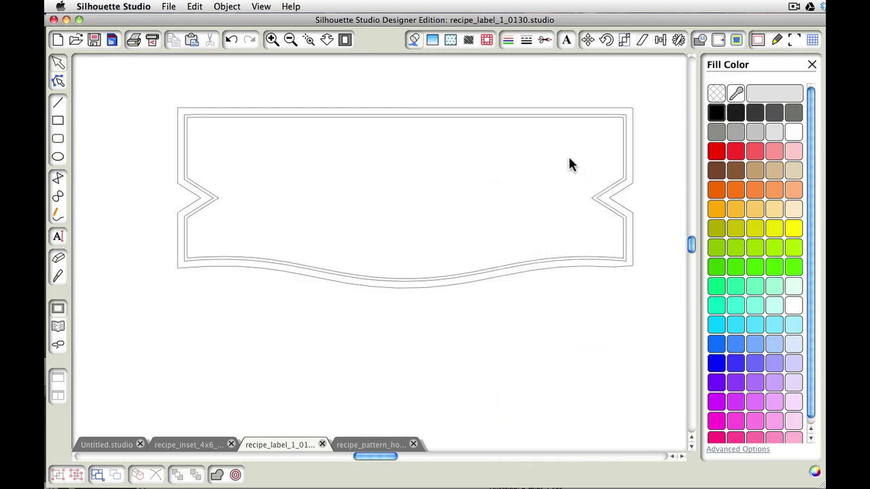
{"action": "left_click", "coordinate": [588, 119]}
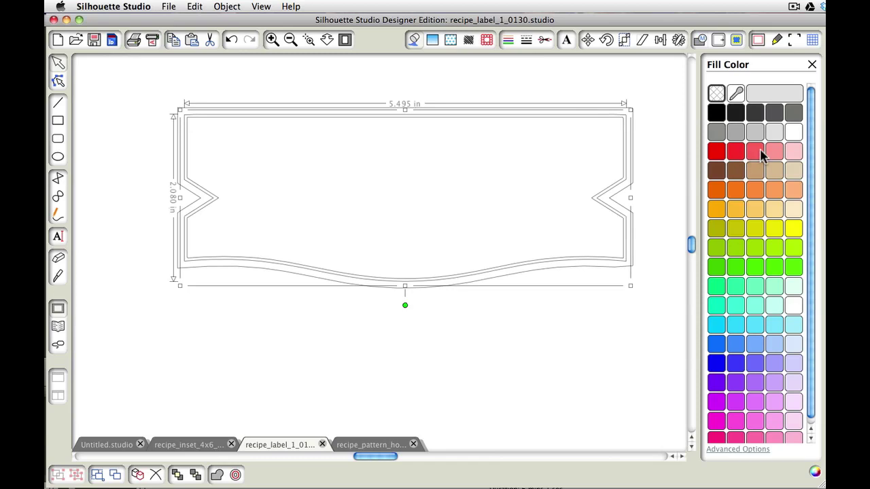
{"action": "left_click", "coordinate": [759, 153]}
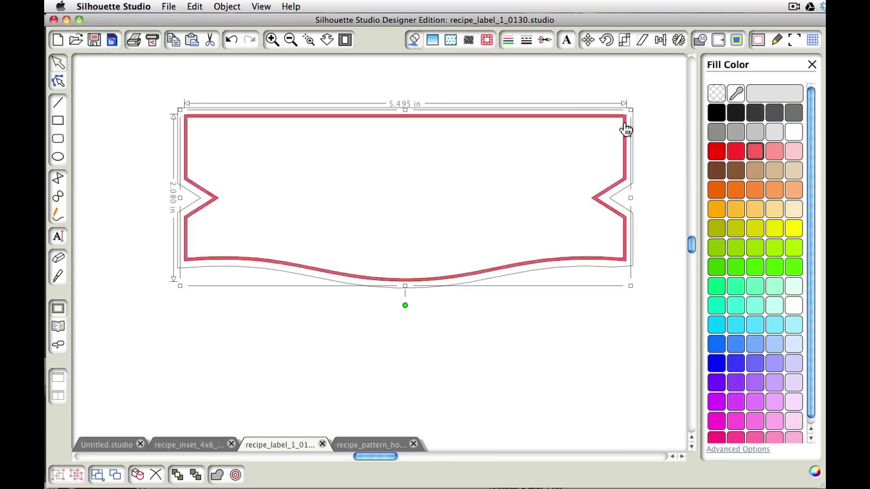
Set the red label's line colour to transparent and its cut style to No Cut.
{"action": "left_click", "coordinate": [508, 42]}
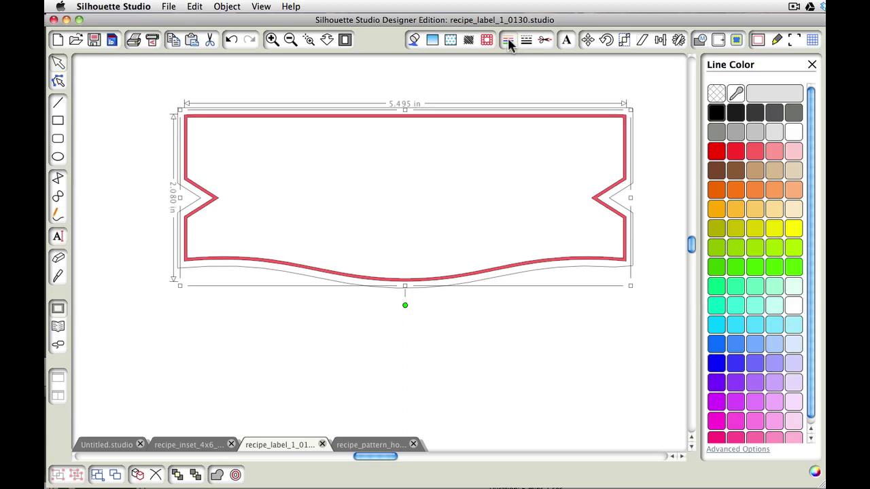
{"action": "left_click", "coordinate": [715, 96]}
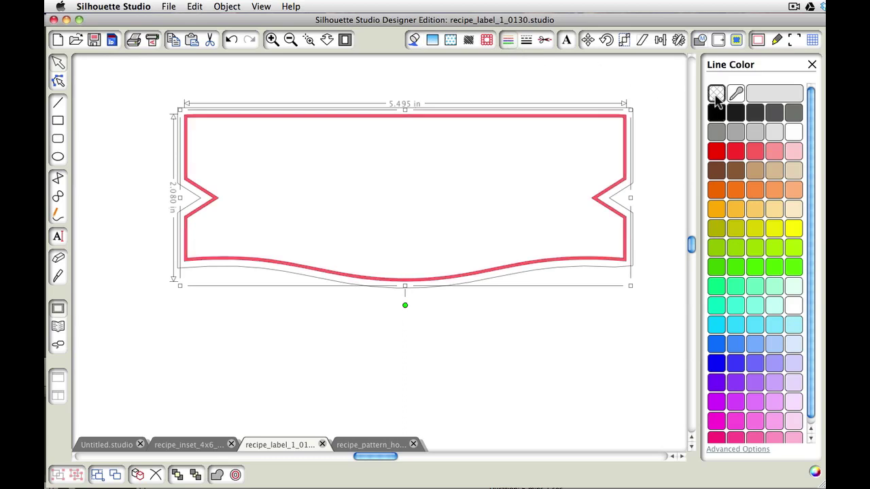
{"action": "left_click", "coordinate": [545, 41]}
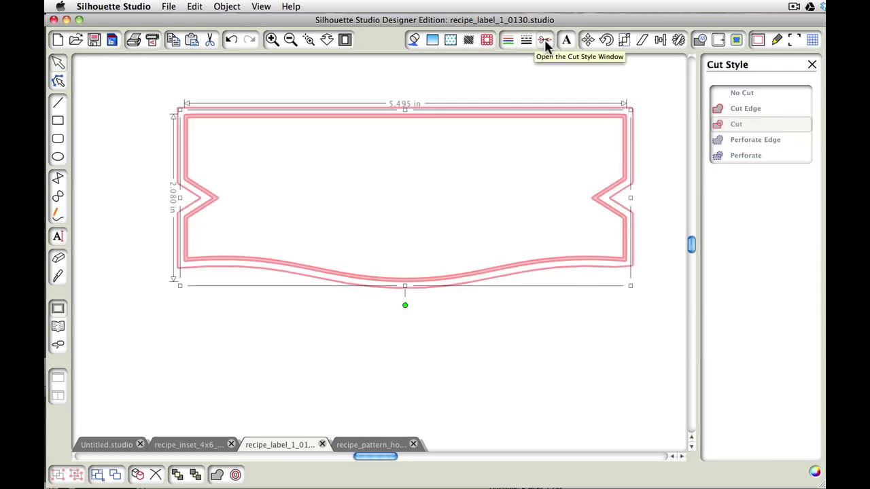
{"action": "left_click", "coordinate": [757, 93]}
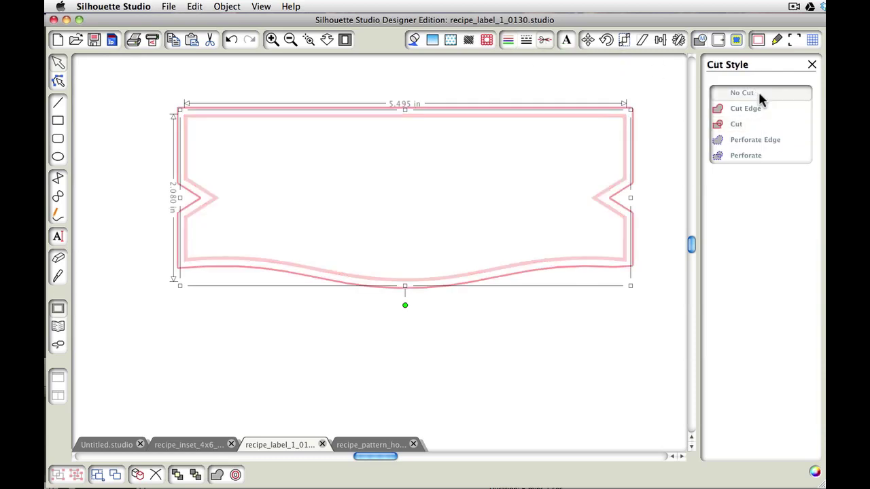
{"action": "left_click", "coordinate": [651, 110]}
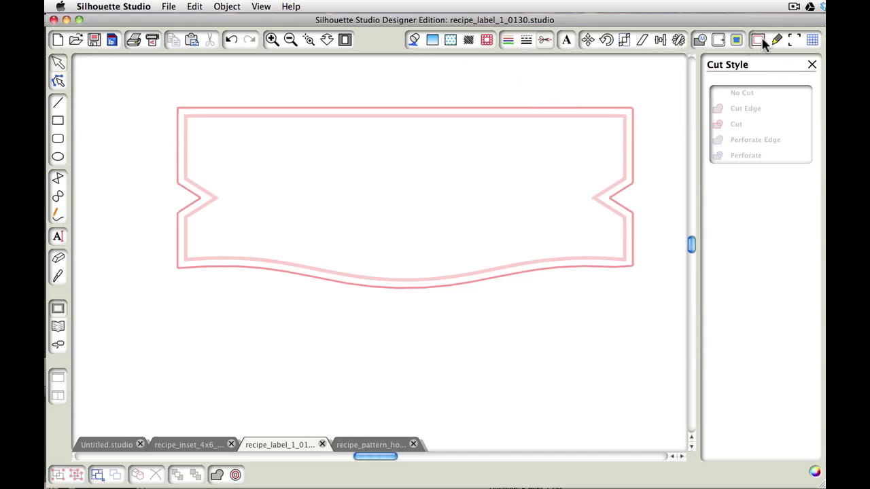
Fill the outer banner shape black and make the inner outline white.
{"action": "left_click", "coordinate": [417, 40]}
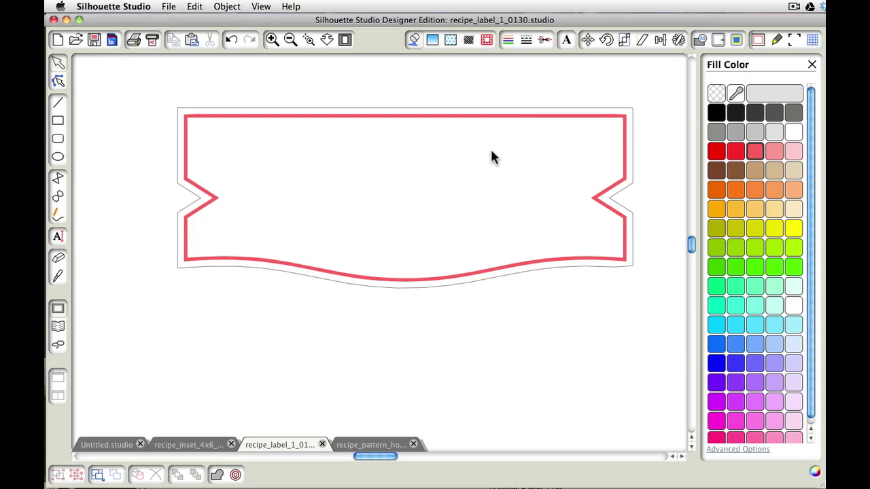
{"action": "left_click", "coordinate": [497, 114]}
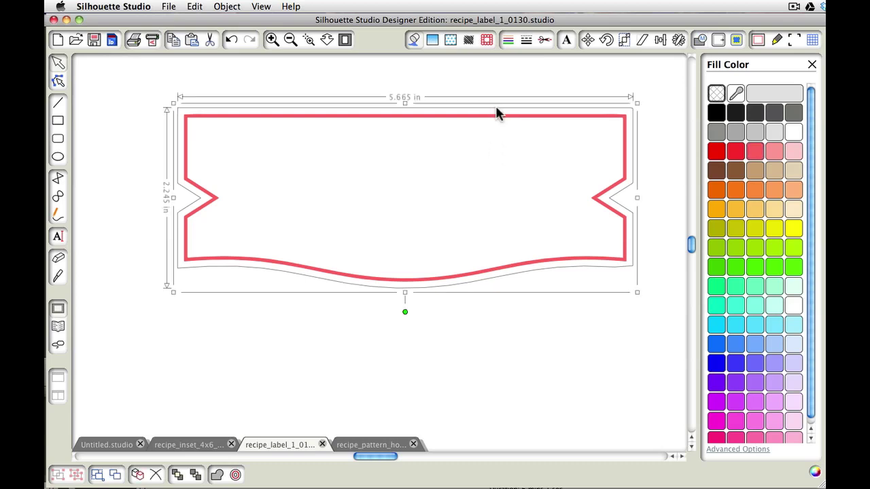
{"action": "left_click", "coordinate": [716, 112]}
{"action": "left_click", "coordinate": [647, 102]}
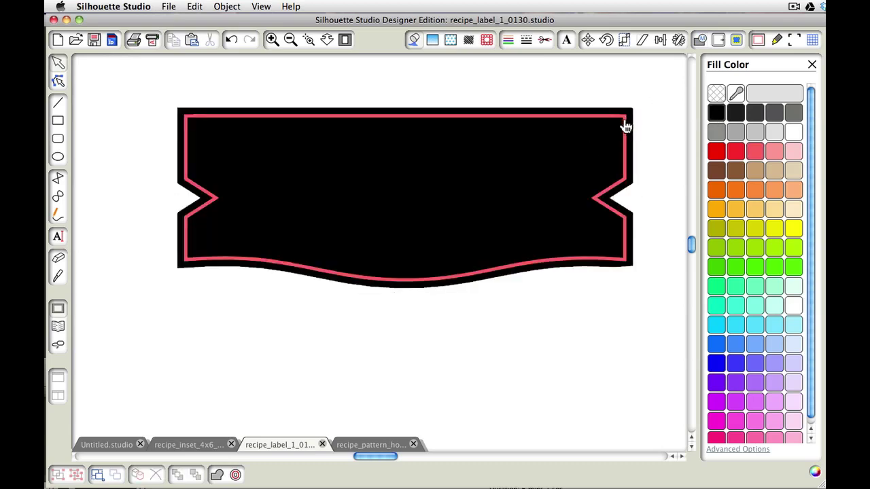
{"action": "left_click", "coordinate": [625, 120]}
{"action": "left_click", "coordinate": [793, 132]}
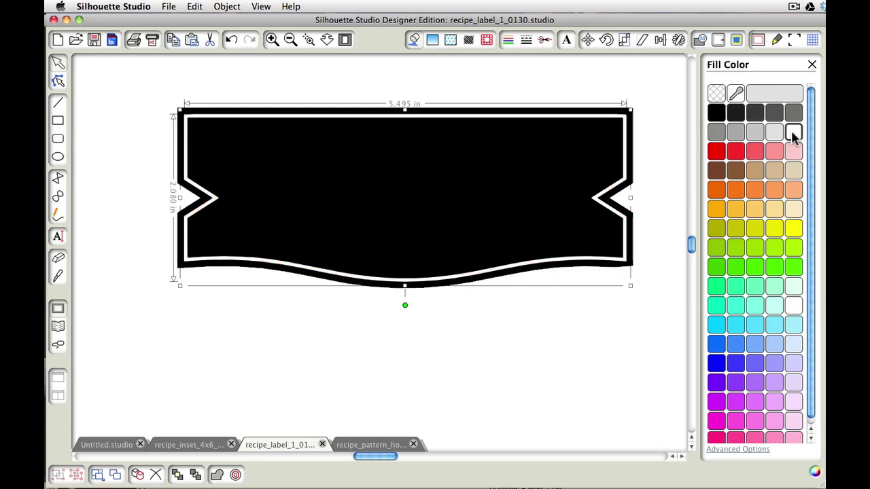
{"action": "left_click", "coordinate": [667, 129]}
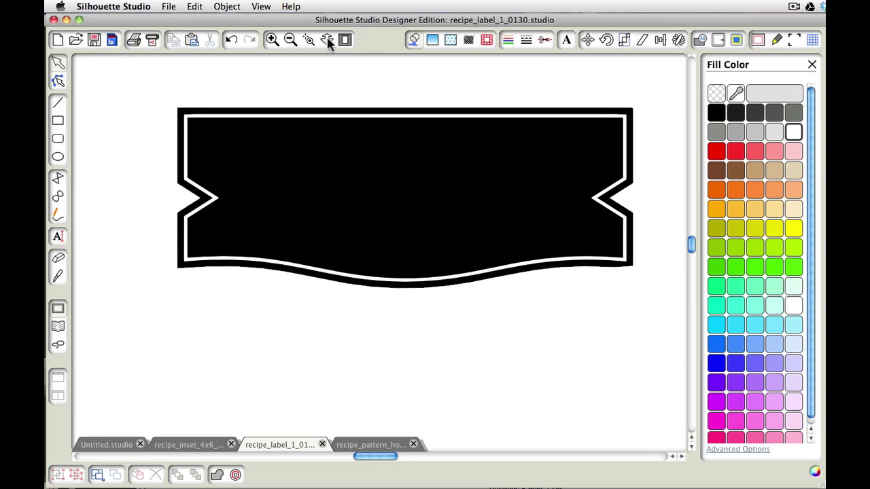
Shrink the banner to about 1.520 x 0.605 in and move it to the page centre.
{"action": "left_click", "coordinate": [344, 40]}
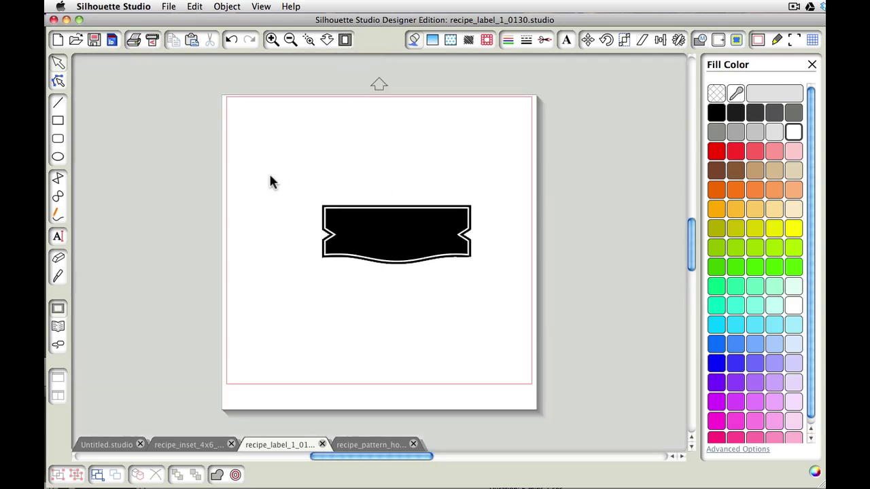
{"action": "left_click_drag", "start_coordinate": [268, 180], "coordinate": [369, 209]}
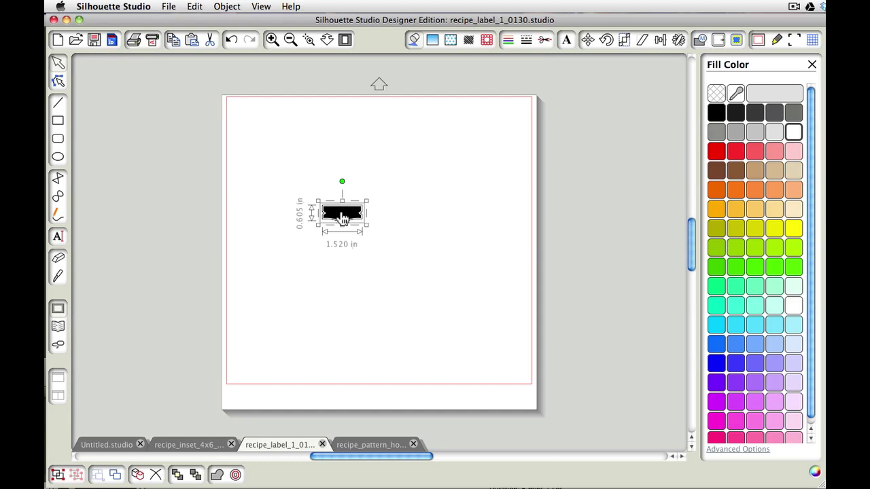
{"action": "left_click_drag", "start_coordinate": [341, 217], "coordinate": [380, 237]}
Save the label as recipe_label_1_0130.
{"action": "left_click", "coordinate": [454, 228]}
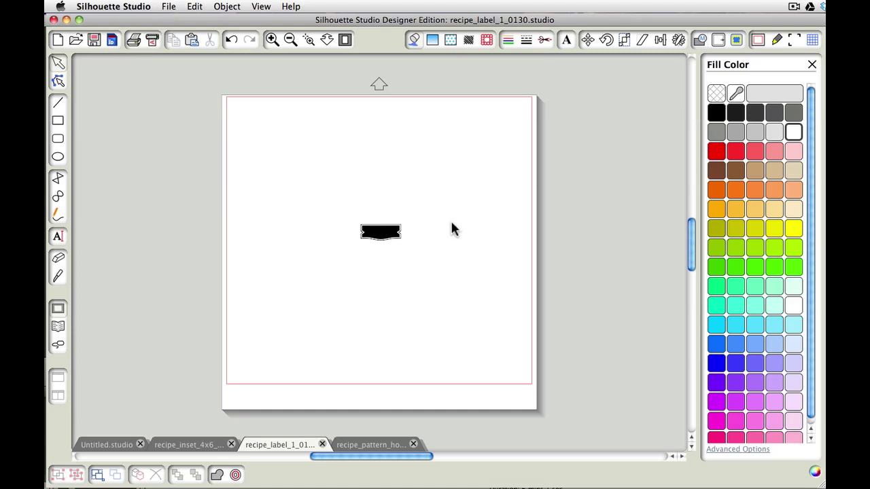
{"action": "key", "text": "super+shift+s"}
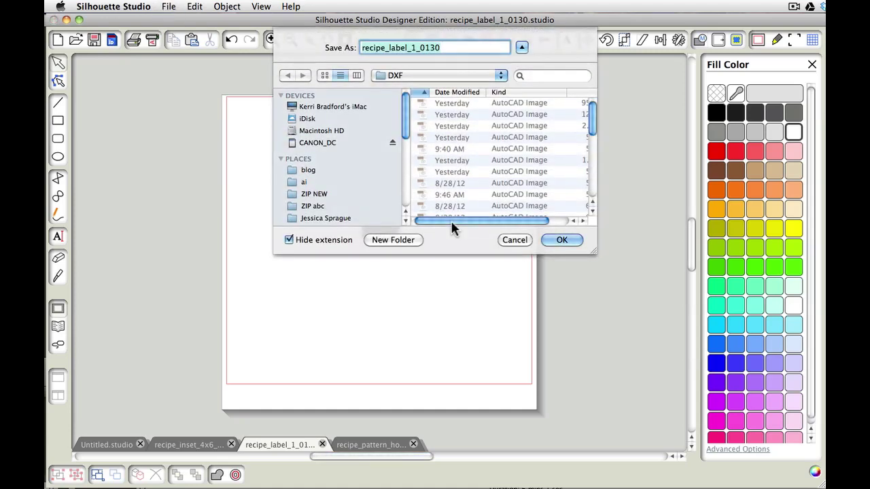
{"action": "key", "text": "Return"}
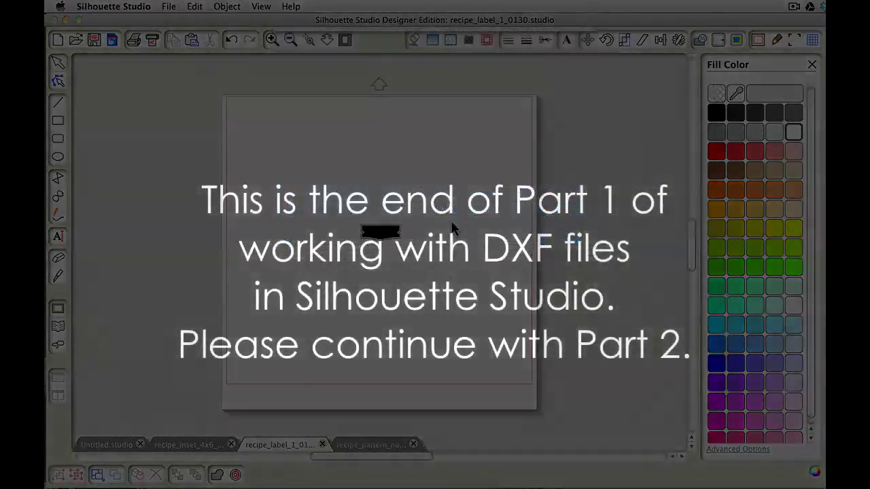